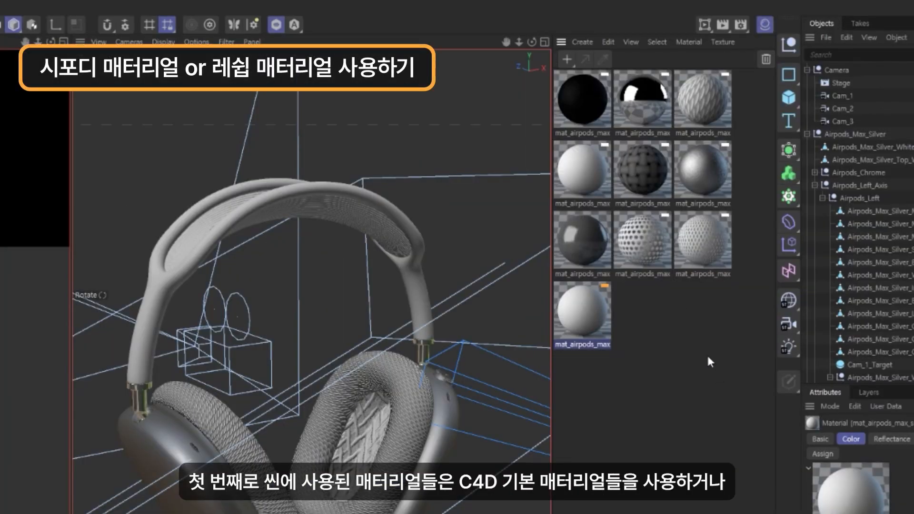
Step: Open the black plastic material in the Material Editor and go through the color settings of the scene's AirPods materials one by one
left_click_drag(741, 413, 576, 109)
double_click(581, 102)
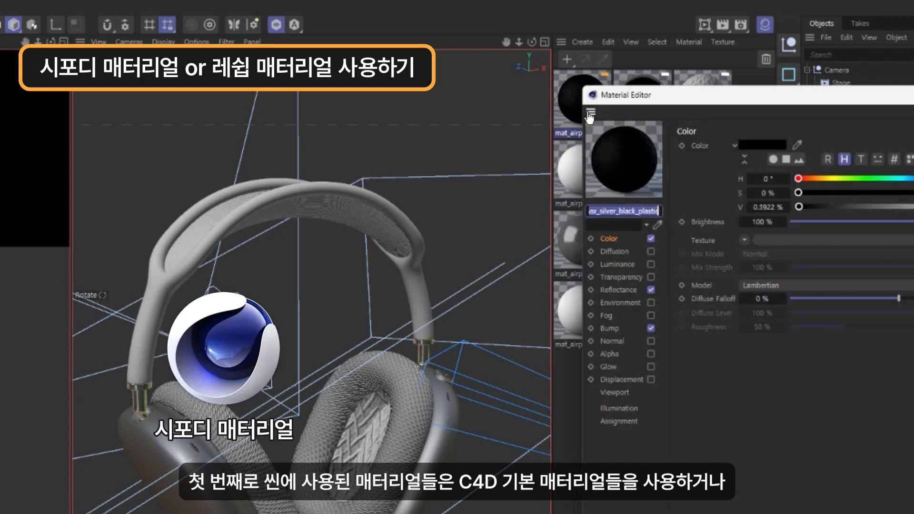
left_click_drag(703, 109, 193, 109)
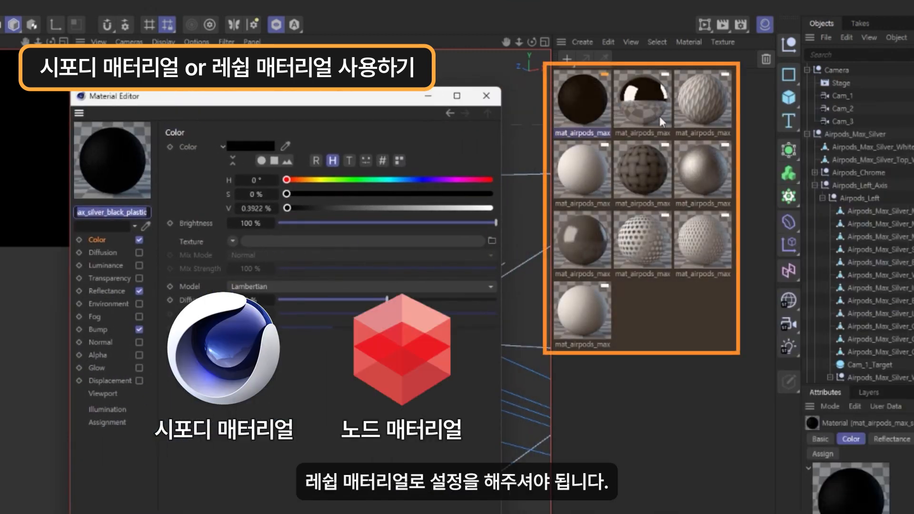
left_click(658, 115)
left_click(703, 114)
left_click(594, 178)
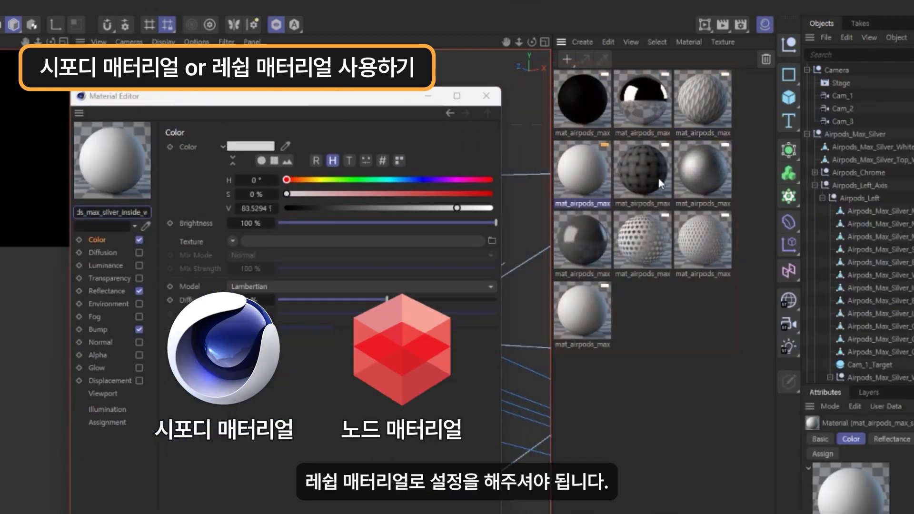
left_click(659, 179)
left_click(702, 178)
left_click(590, 242)
left_click(652, 246)
left_click(702, 245)
left_click(595, 304)
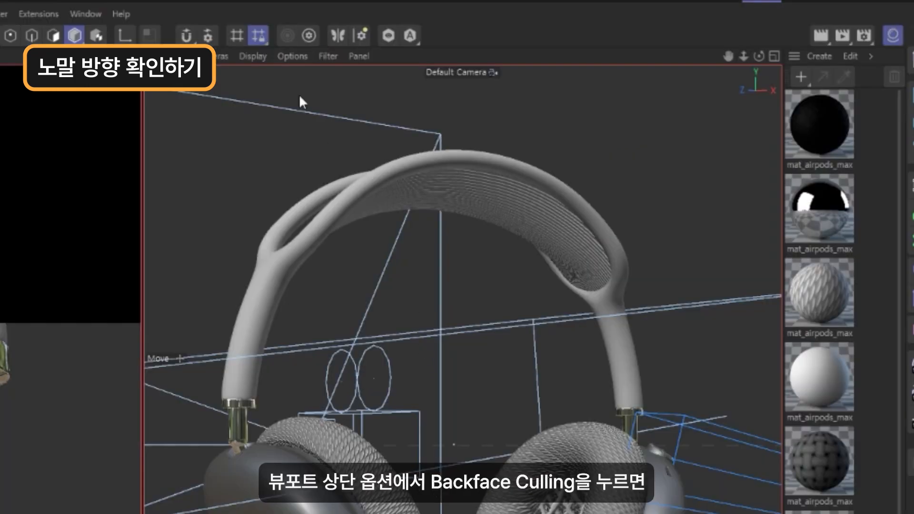
Step: Enable Backface Culling in the perspective viewport to check the headphone model's normal directions
left_click(292, 56)
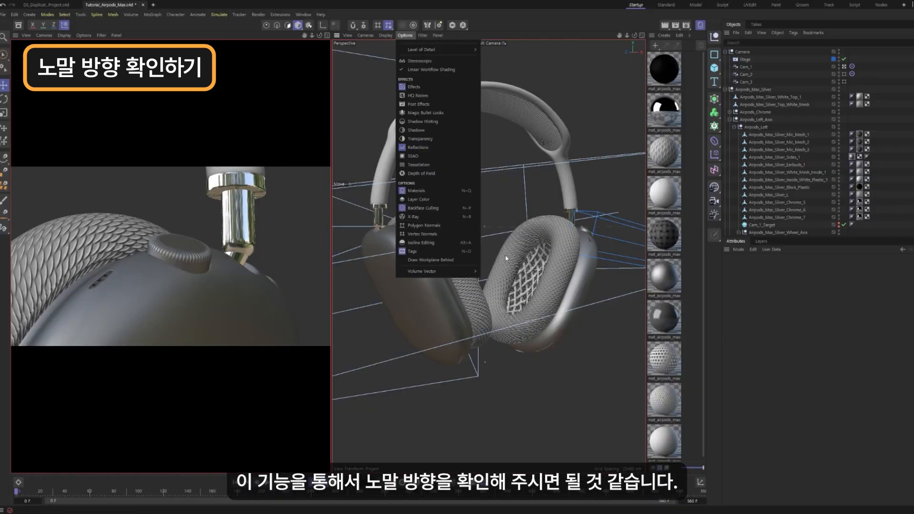
left_click(529, 273)
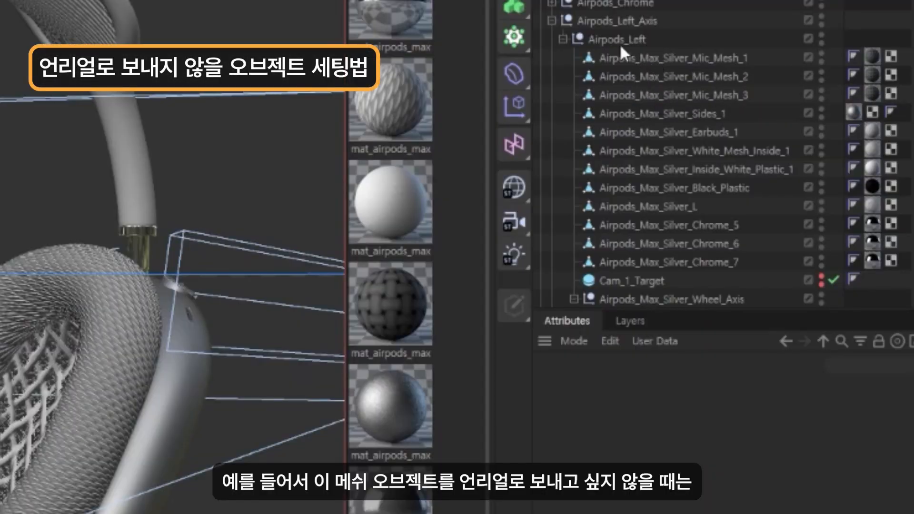
Step: Assign Airpods_Max_Silver_Mic_Mesh_1 to a new layer and turn off rendering for that layer
left_click(649, 59)
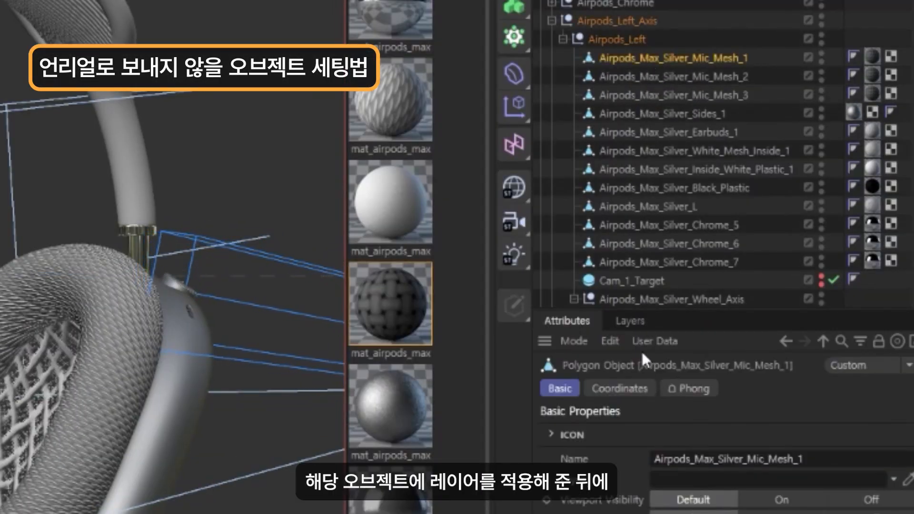
left_click(631, 321)
left_click(562, 372)
left_click_drag(583, 408, 638, 99)
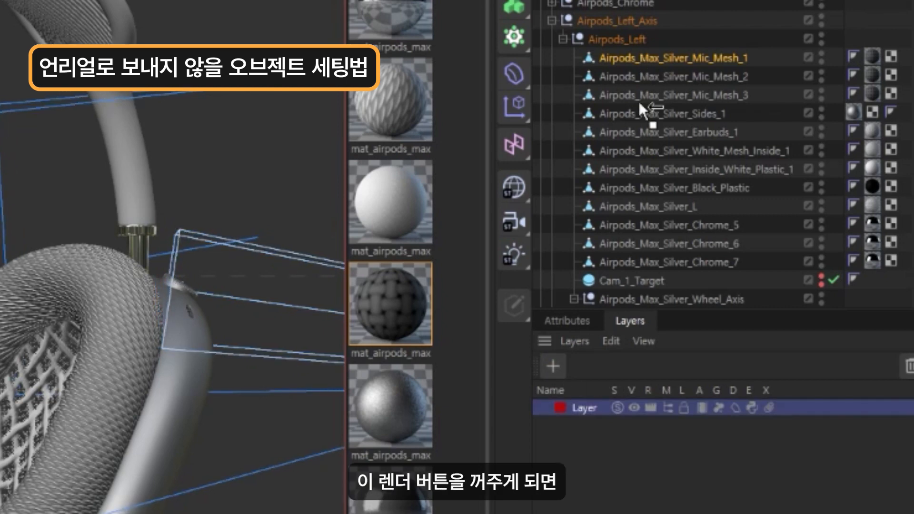
left_click(650, 407)
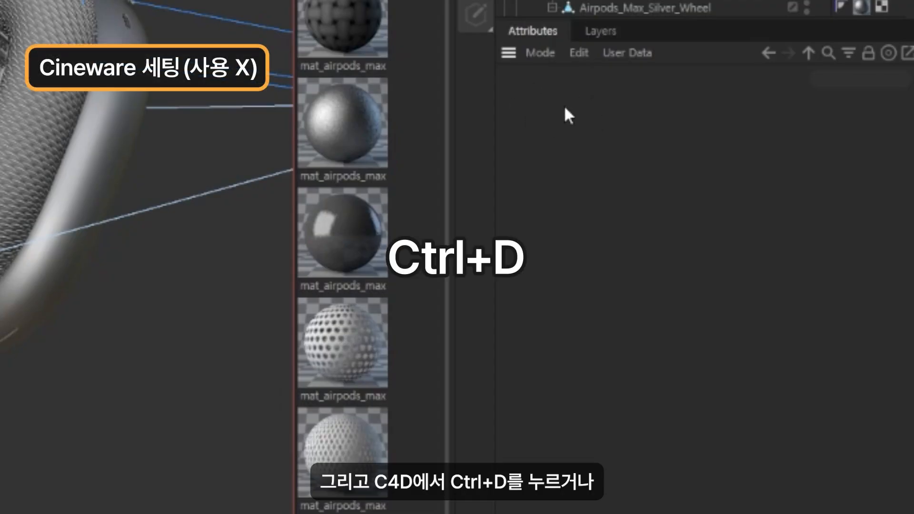
Step: Display the project settings of the headphone scene
left_click(541, 52)
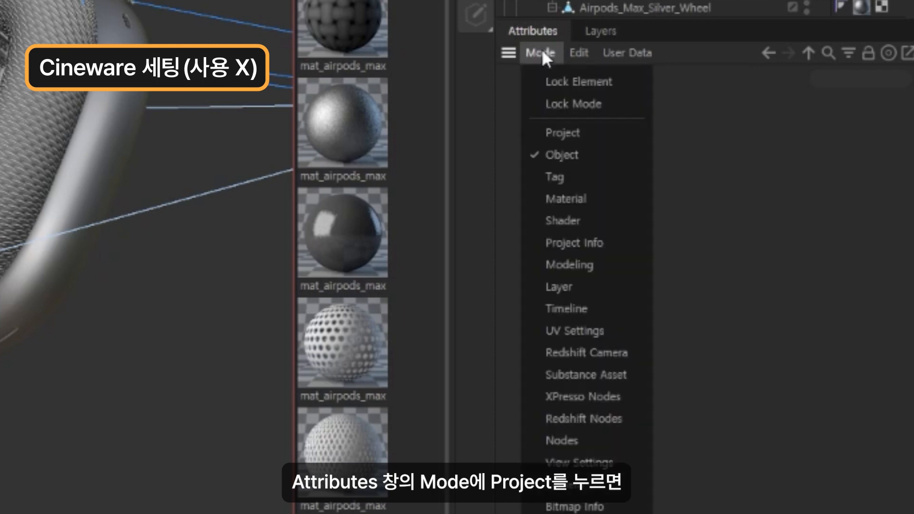
left_click(590, 134)
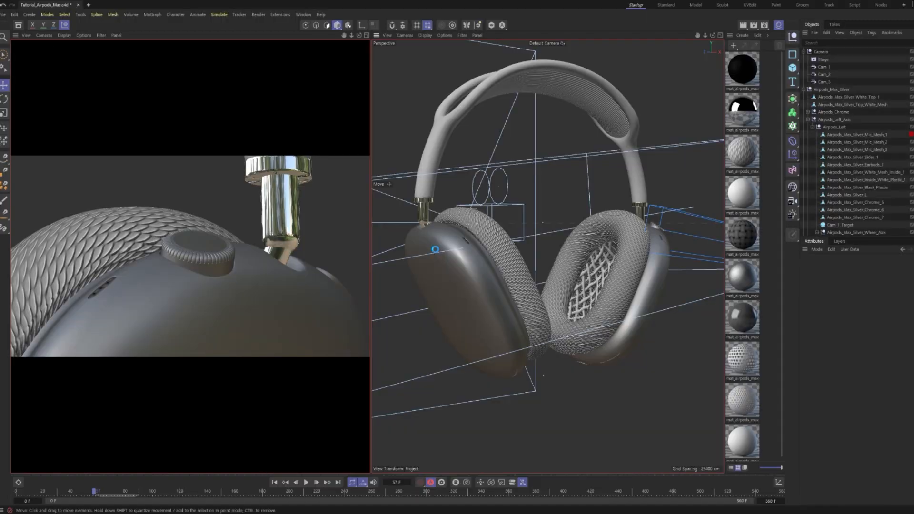
Step: Save a copy of the project under the name DS_AirpodsMax
key("ctrl+shift+s")
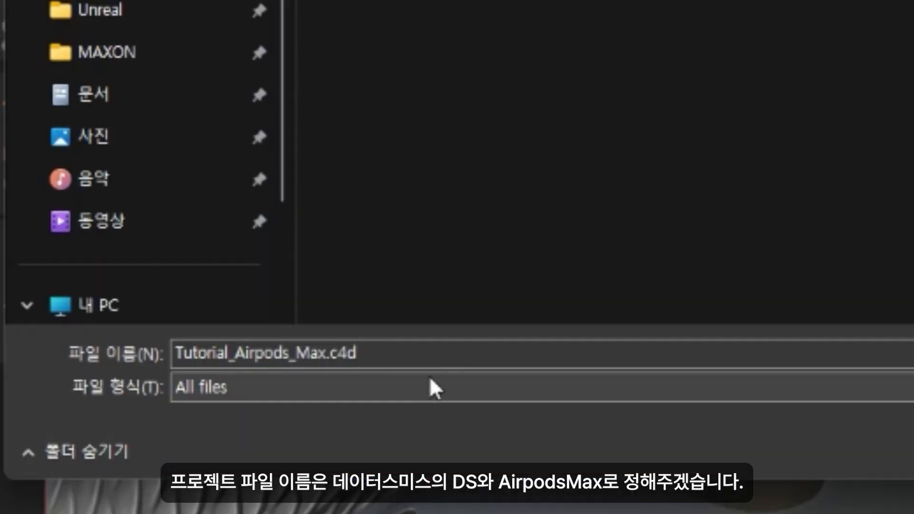
type("DS_Airpo")
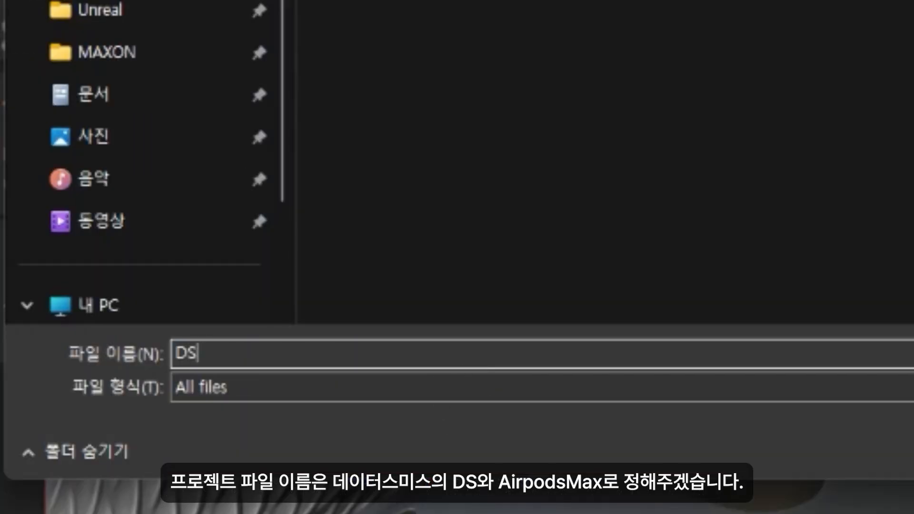
type("dsMax")
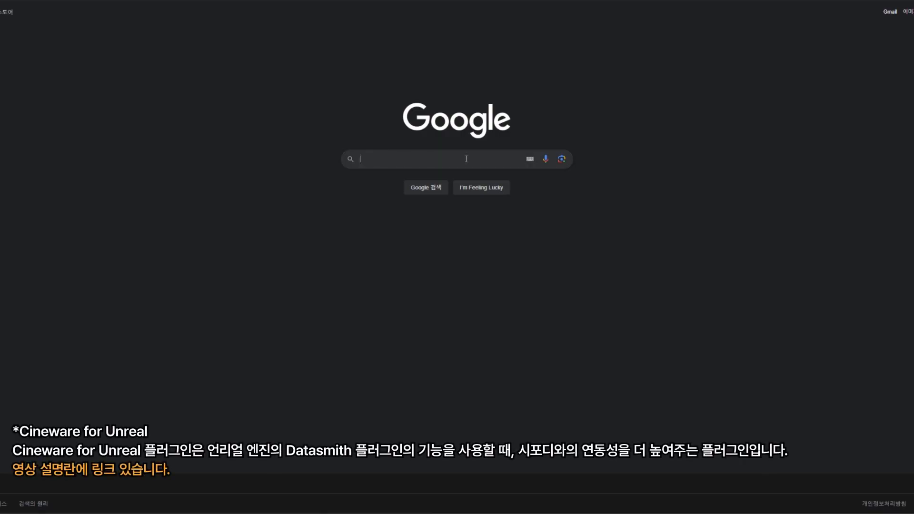
Step: Switch to the web browser, search Google for "Cineware for Unreal" and open Maxon's Korean article announcing the plugin
type("Cineware for U")
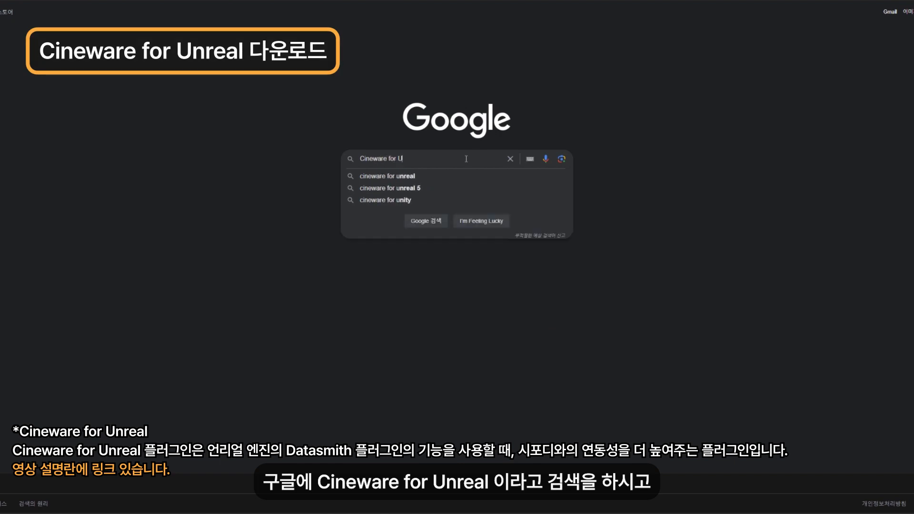
type("nreal")
key("Return")
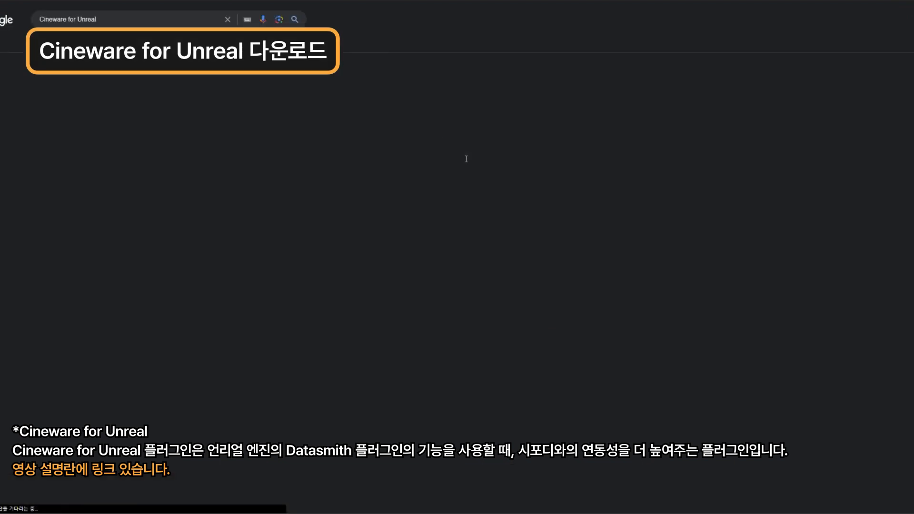
scroll(332, 153, "down", 2)
scroll(332, 154, "down", 5)
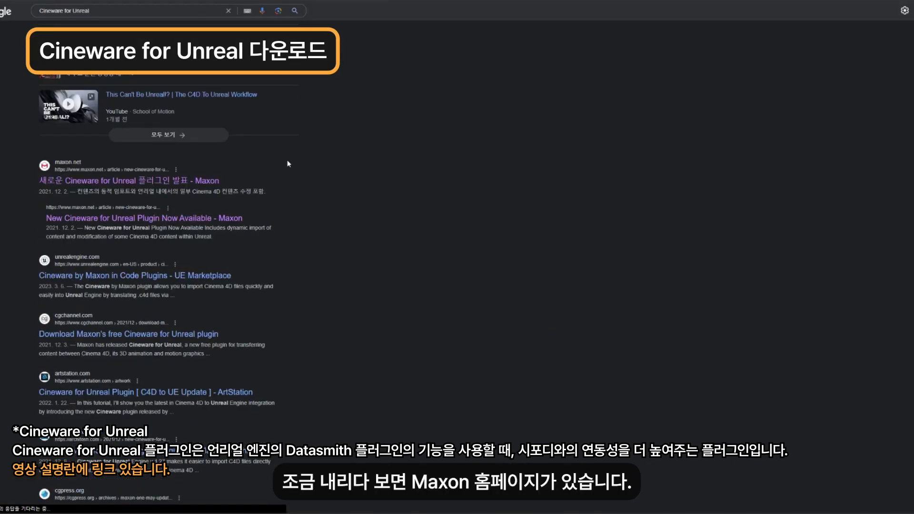
left_click(192, 181)
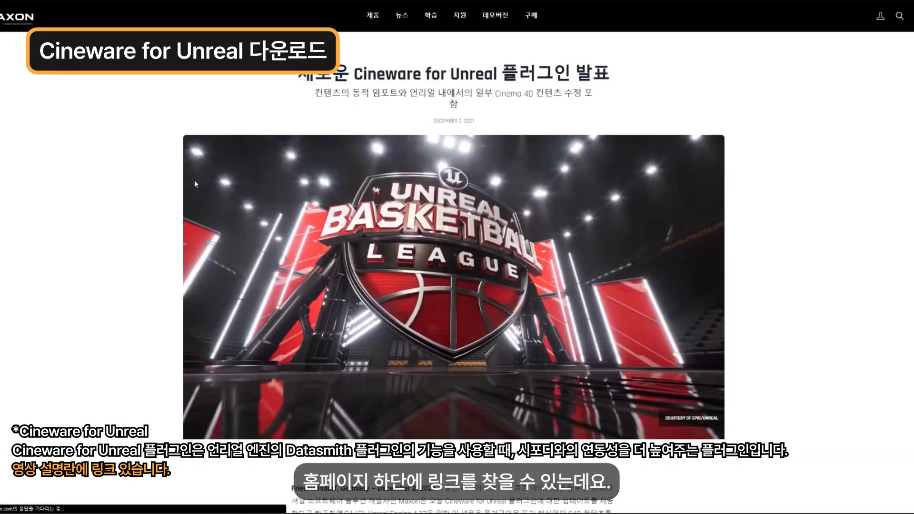
Step: Follow the Cineware for Unreal 4.27 link in the article's release notes and find the plugin downloads on the linked page
scroll(575, 238, "down", 2)
scroll(552, 230, "down", 15)
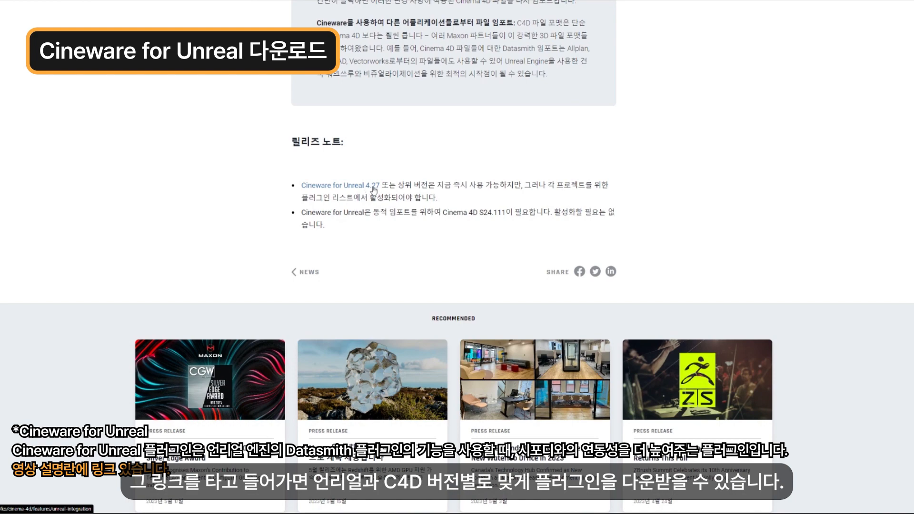
left_click(366, 187)
scroll(590, 191, "down", 5)
scroll(590, 191, "down", 3)
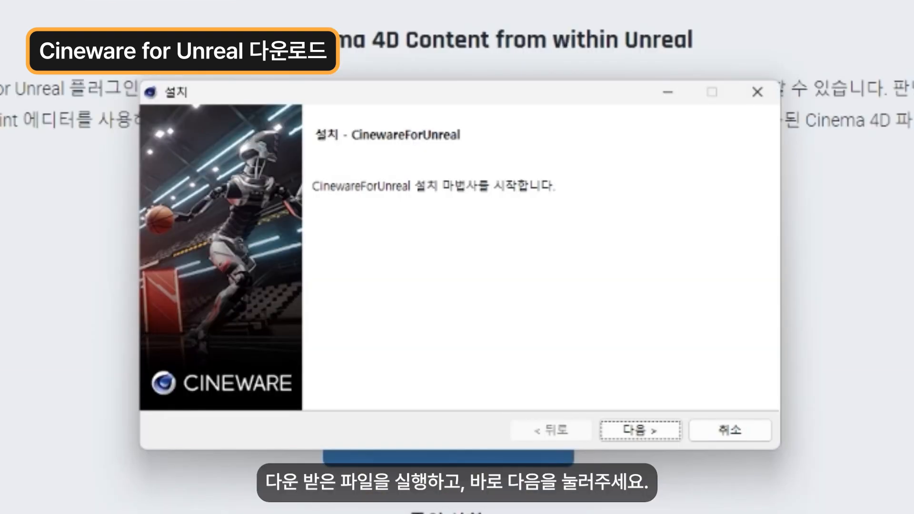
Step: Install CinewareForUnreal for Unreal Engine 5.1 in the UE_5.1 Marketplace plugins folder and finish the setup with the documentation shown
left_click(647, 427)
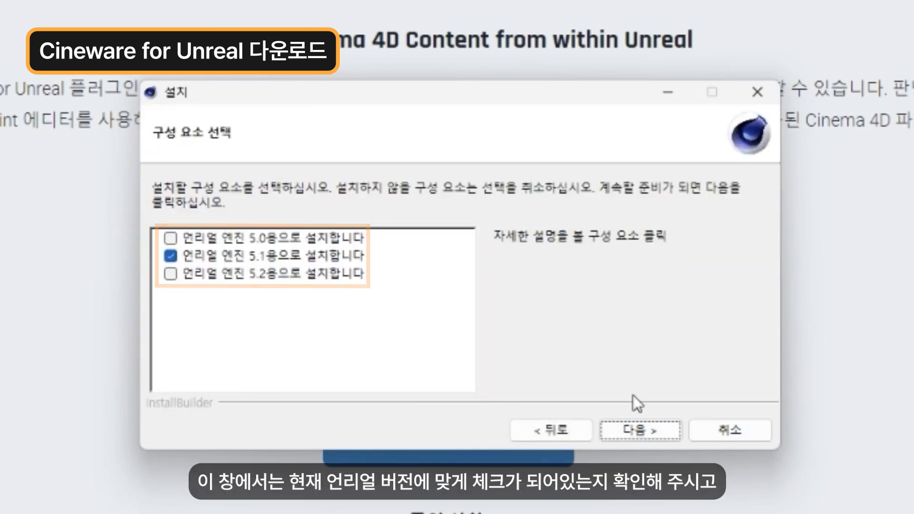
left_click(649, 426)
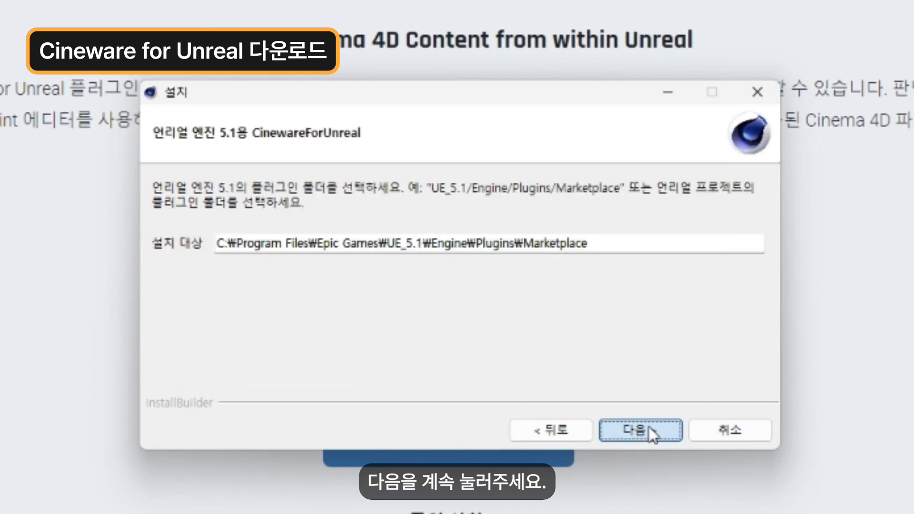
left_click(648, 427)
left_click(648, 427)
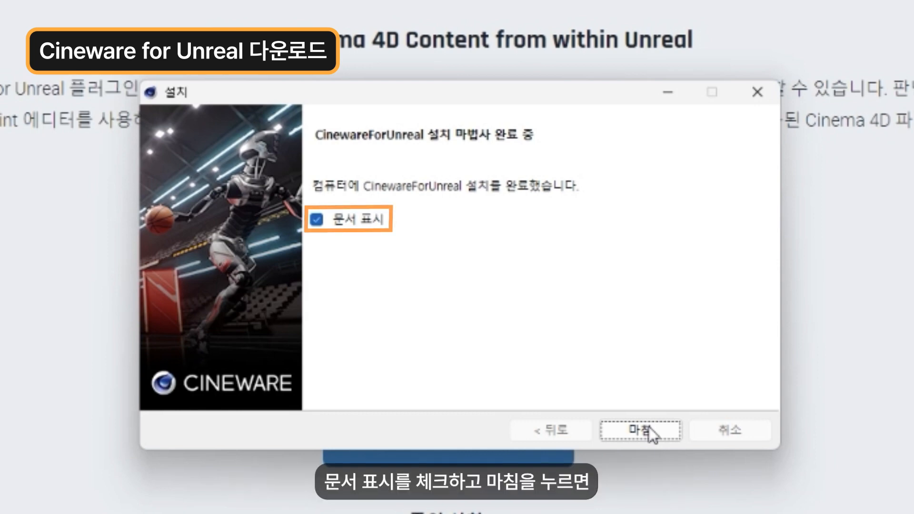
left_click(655, 431)
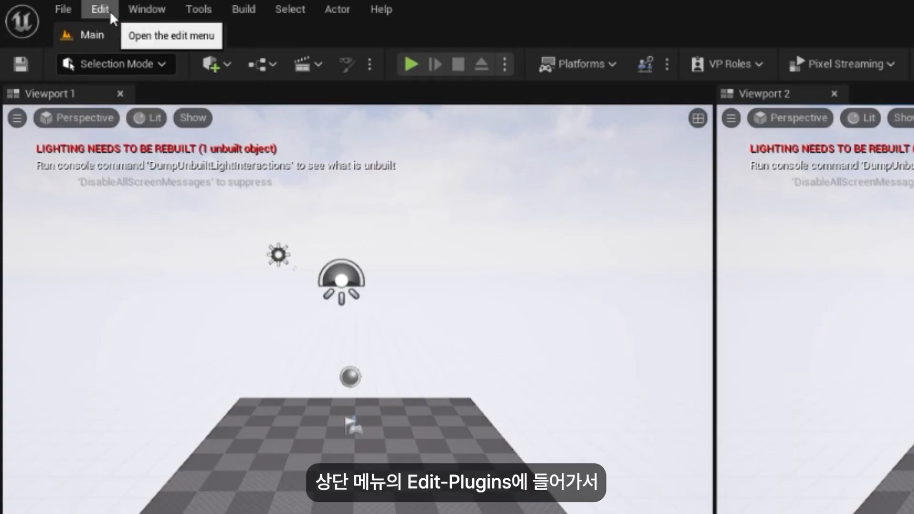
Step: Switch to Unreal Editor, open the plugin manager and search for "cineware"
left_click(100, 9)
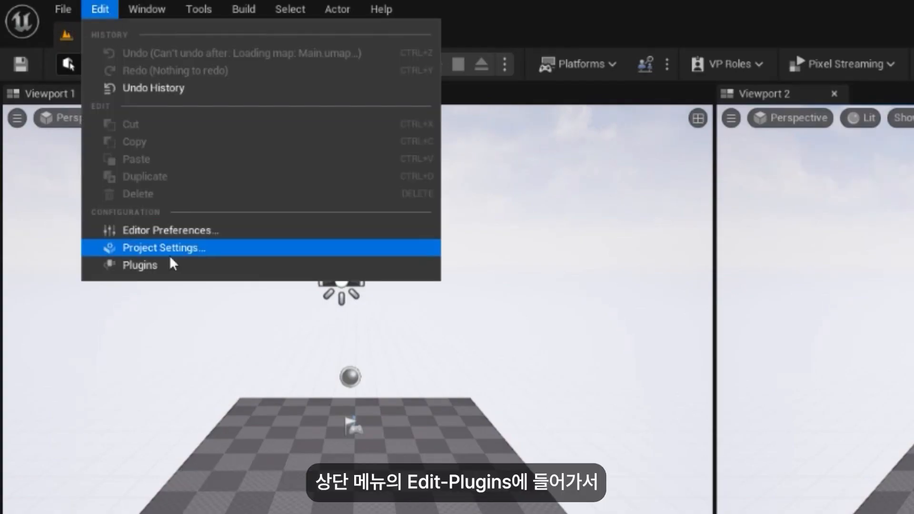
left_click(173, 265)
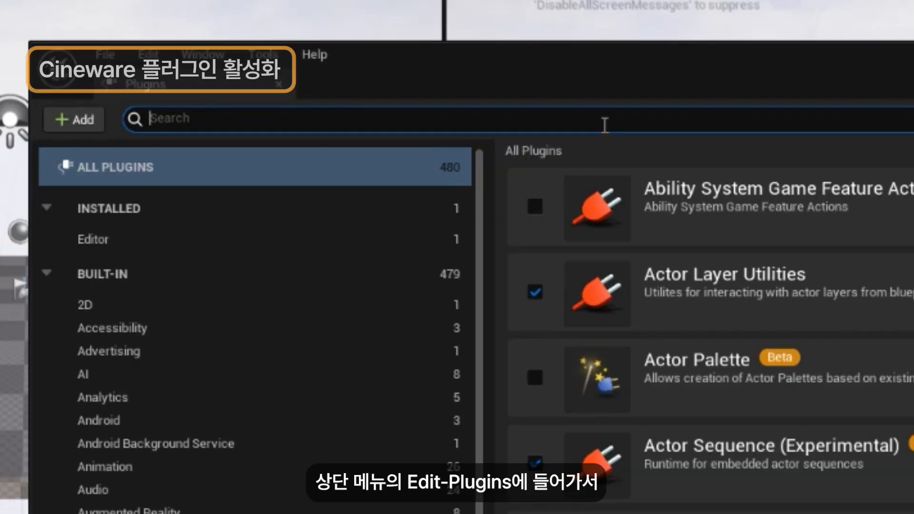
type("cineware")
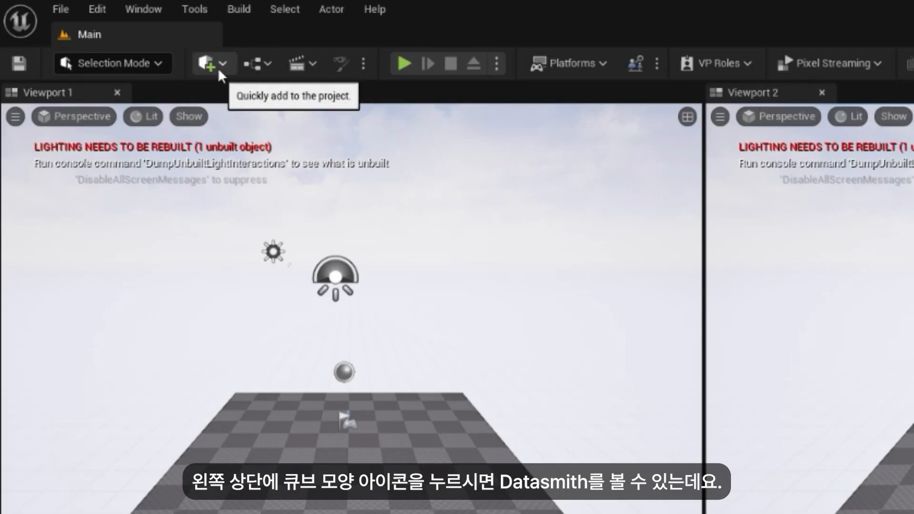
Step: Start a Datasmith file import of DS_AirpodsMax.c4d from the desktop, with the Content folder as its destination
left_click(96, 28)
mouse_move(117, 89)
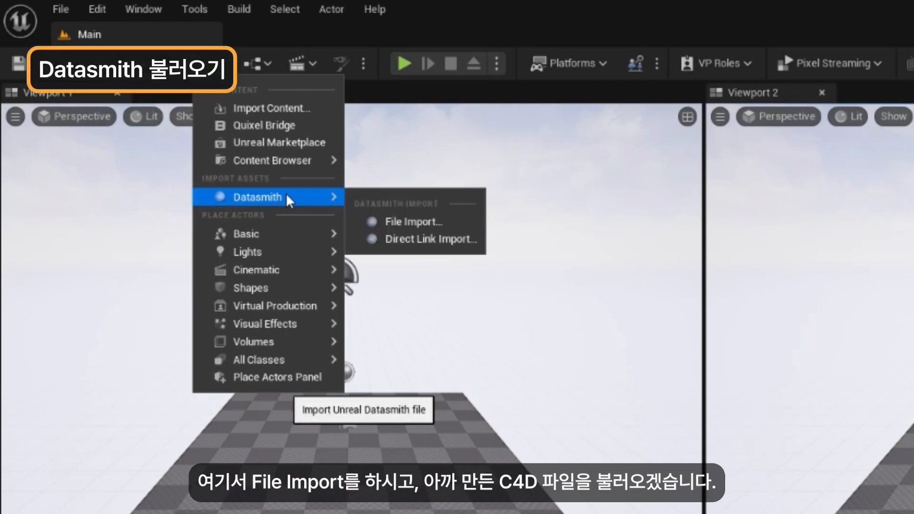
left_click(422, 225)
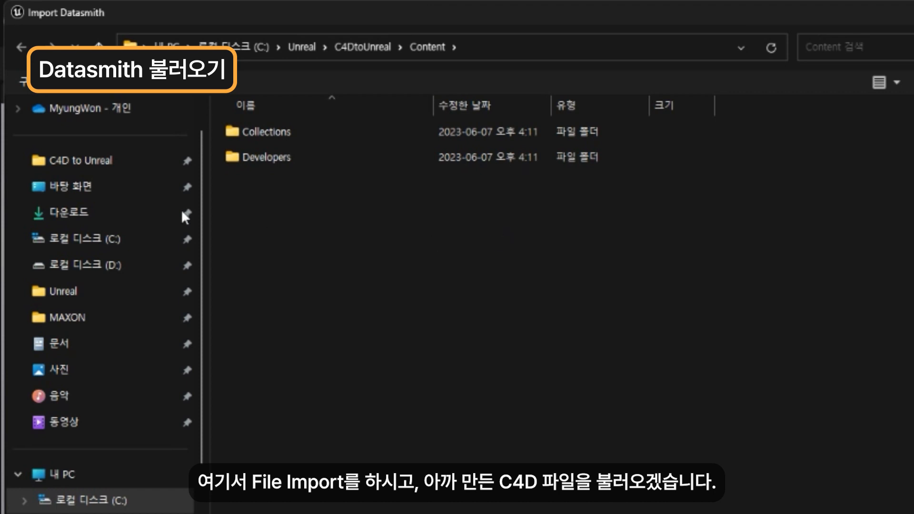
left_click(106, 187)
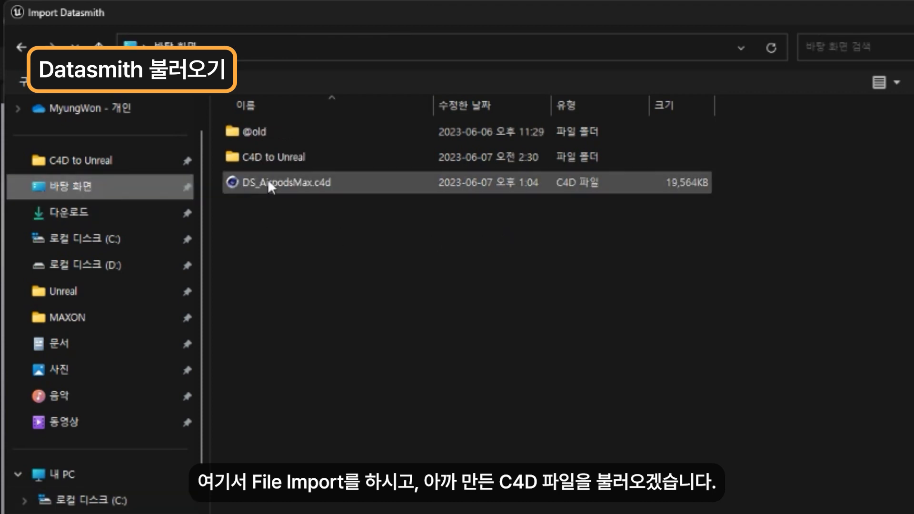
double_click(326, 180)
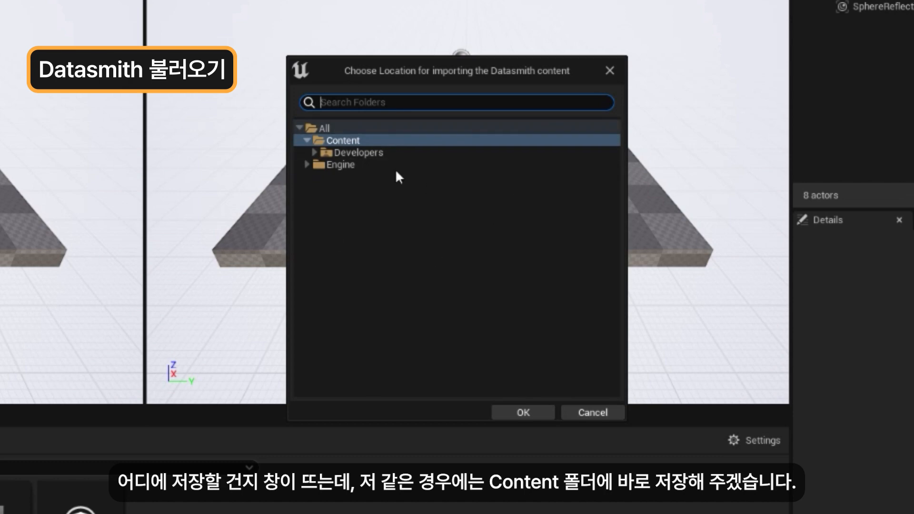
left_click(353, 141)
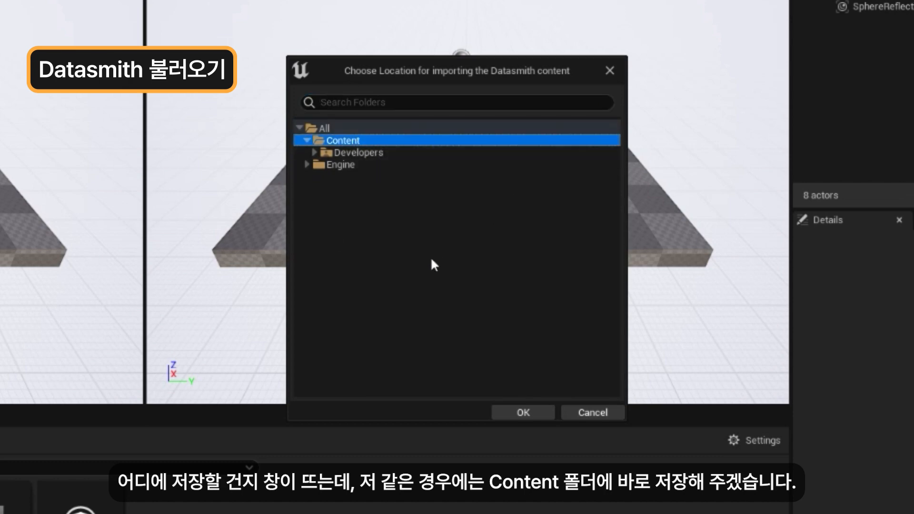
left_click(519, 411)
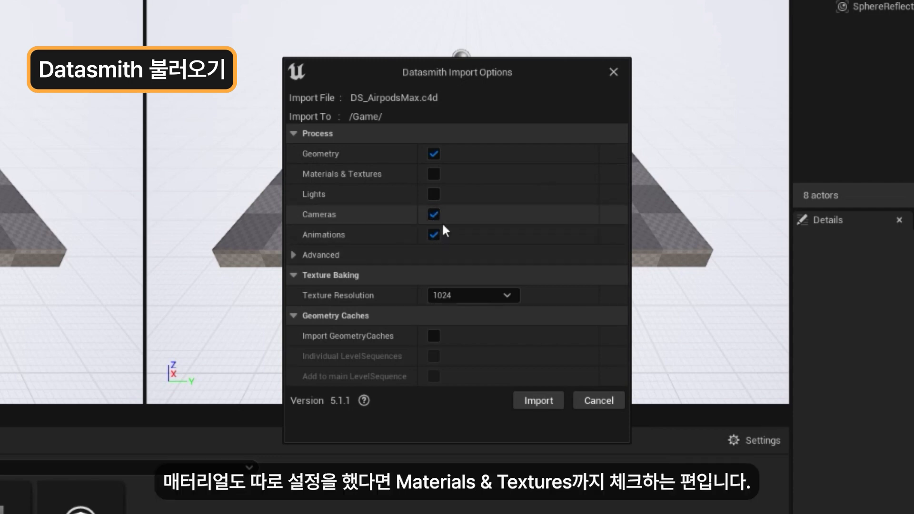
Step: Include materials and textures in the Datasmith import, show the advanced static mesh options and import DS_AirpodsMax.c4d
left_click(433, 175)
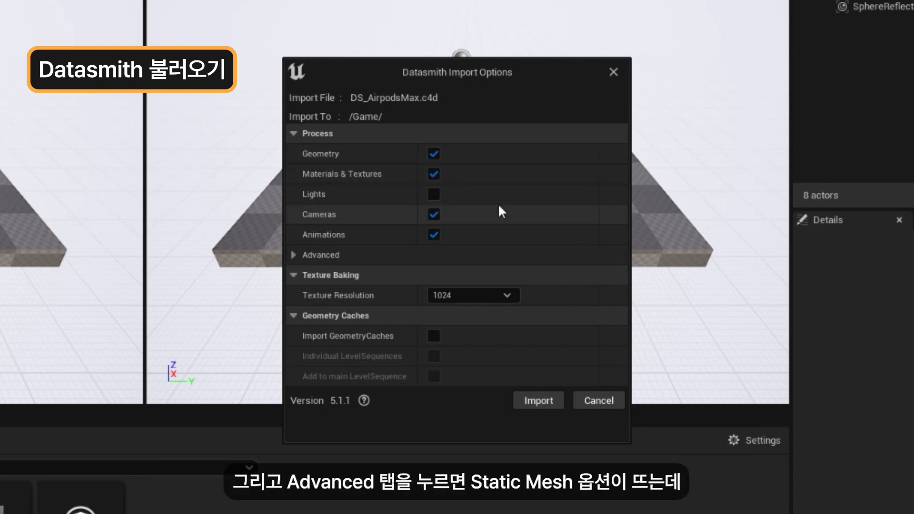
left_click(291, 255)
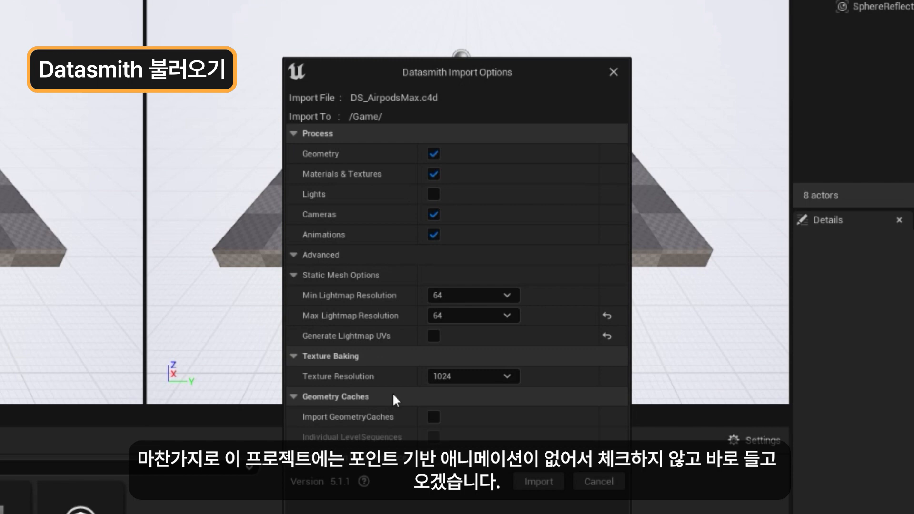
left_click(554, 481)
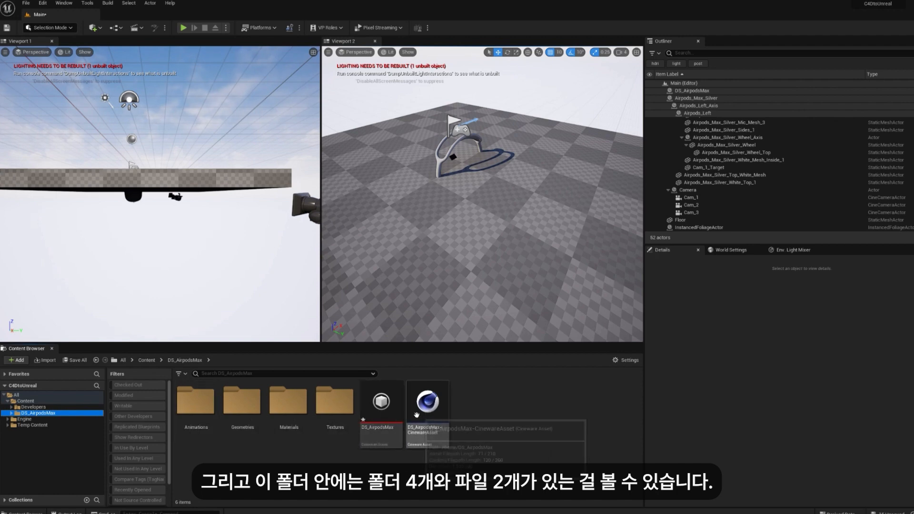
Step: Open the DS_AirpodsMax level sequence from the Animations folder and scrub its timeline to review the imported animation
double_click(204, 428)
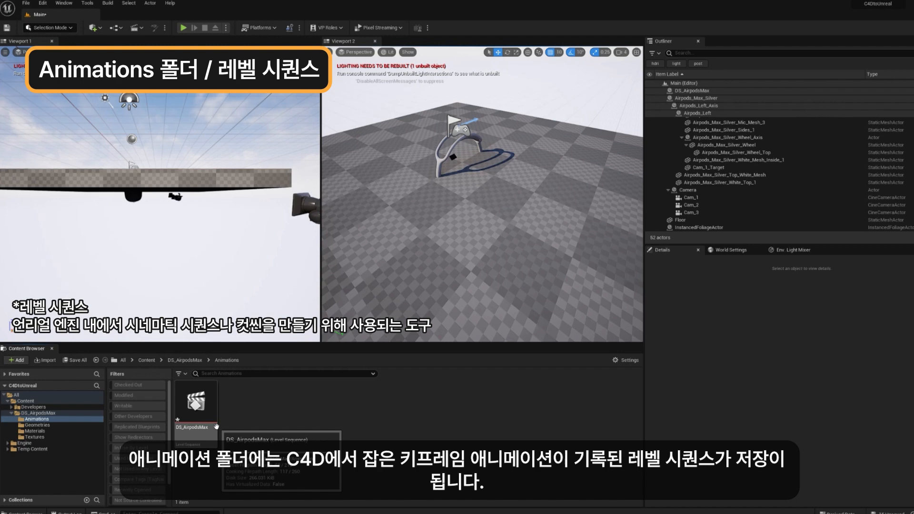
double_click(216, 427)
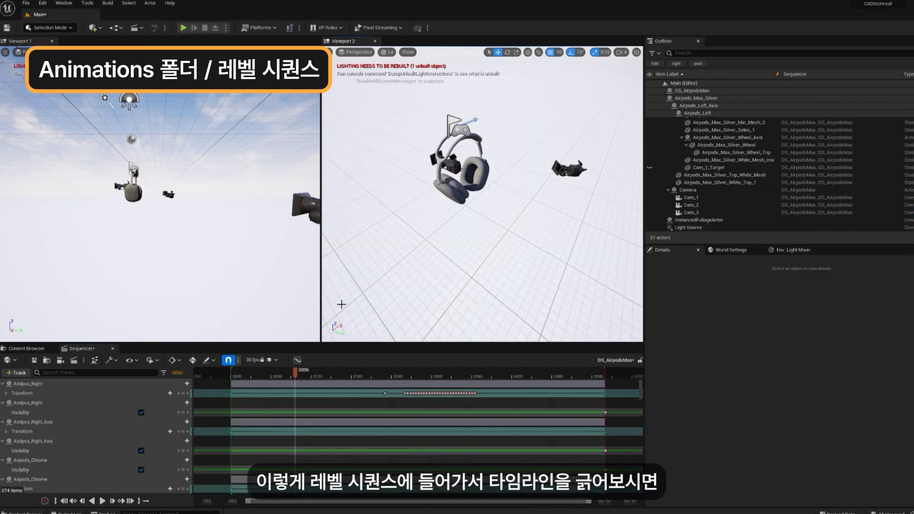
left_click_drag(298, 376, 496, 413)
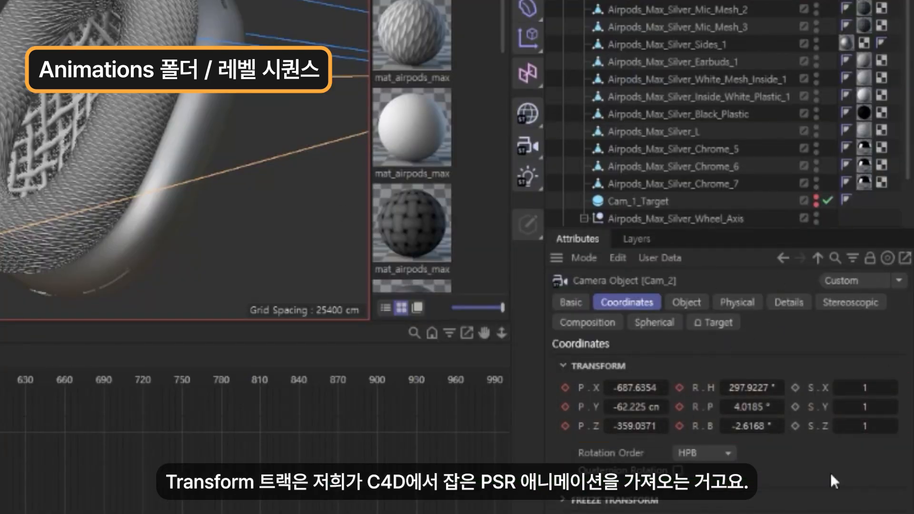
Step: Switch to Cinema 4D and show the Basic attributes of Cam_1_Target
left_click(654, 199)
left_click(571, 302)
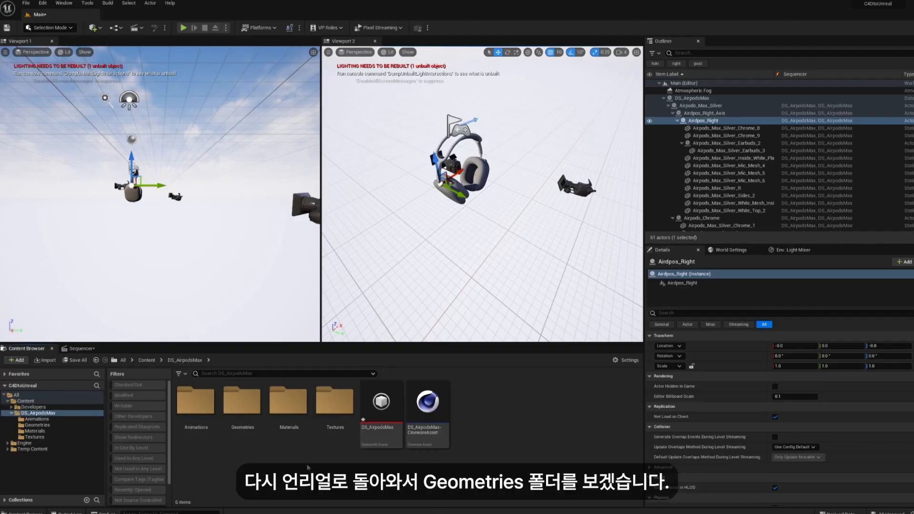
Step: Switch back to Unreal Editor, open the Geometries folder of DS_AirpodsMax and look through the imported meshes
double_click(247, 419)
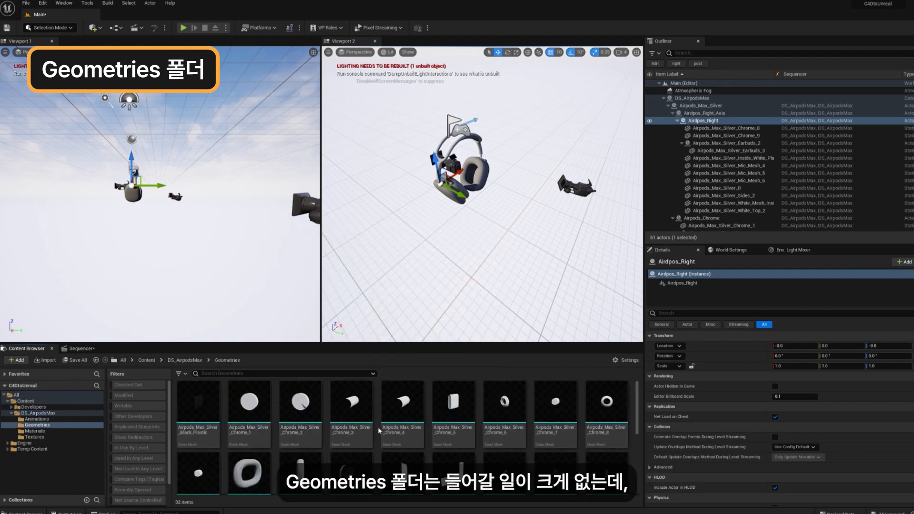
scroll(315, 421, "down", 2)
scroll(323, 421, "up", 1)
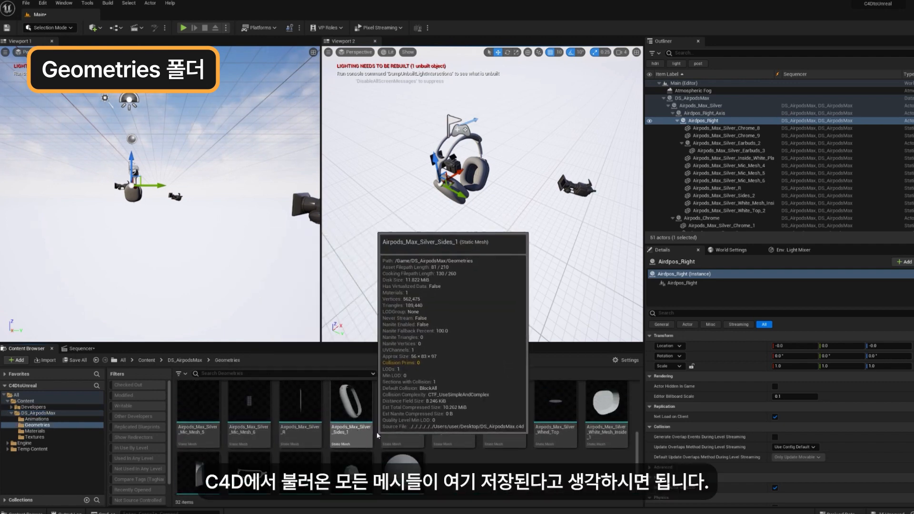
scroll(339, 422, "up", 2)
scroll(357, 418, "down", 2)
scroll(376, 418, "up", 2)
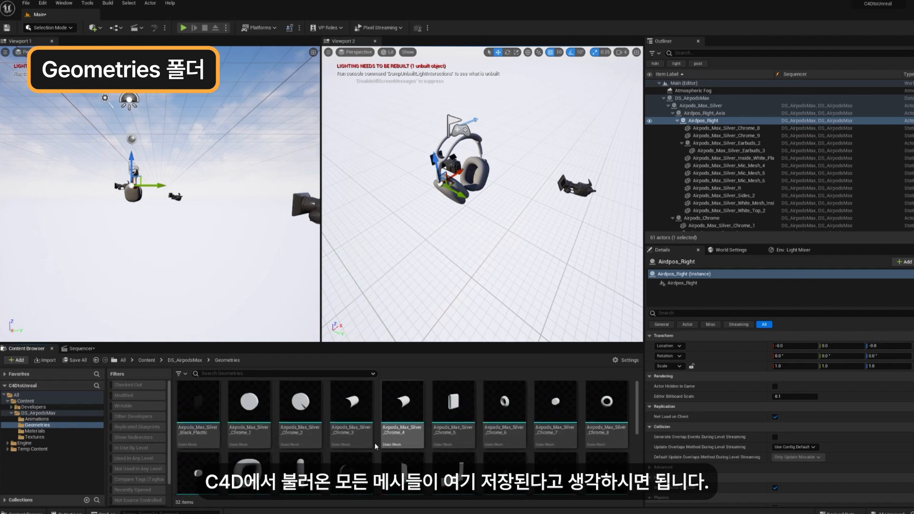
scroll(379, 415, "down", 4)
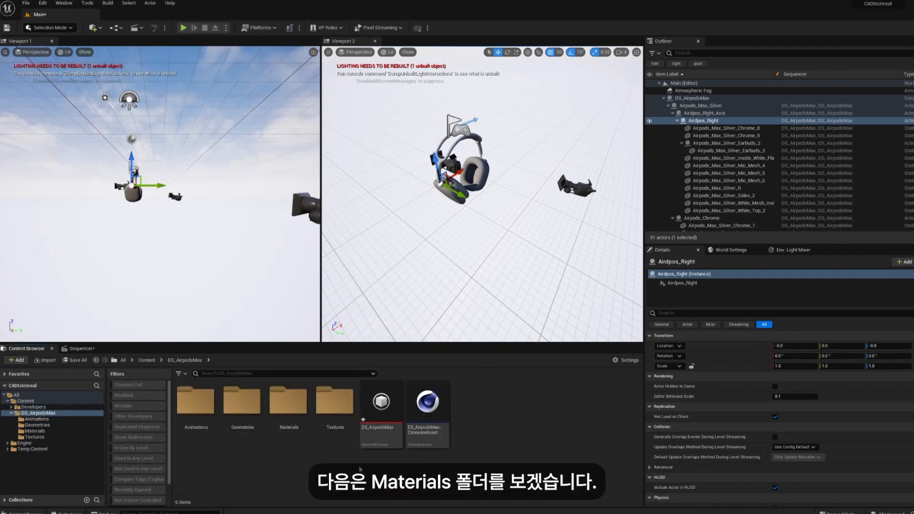
Step: Open the earbuds material instance from the Materials folder and try out its Specular_Strength and Roughness_Strength values
double_click(288, 405)
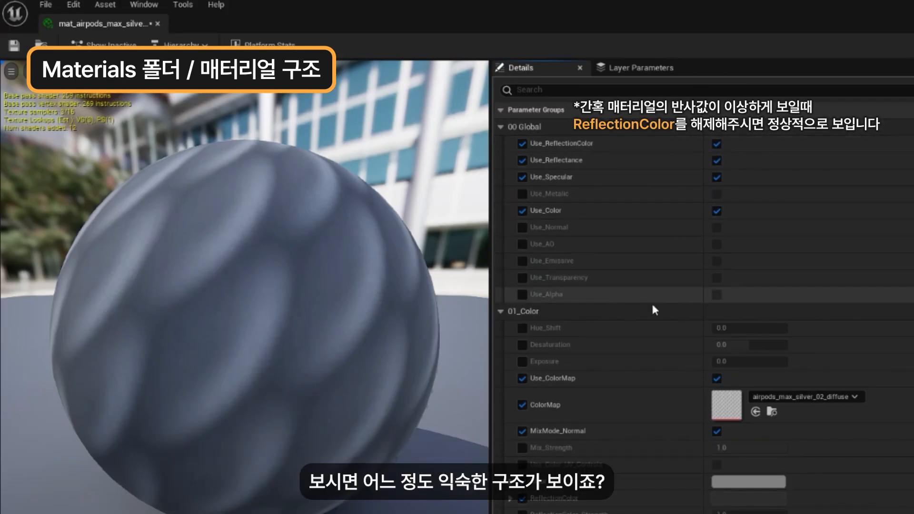
scroll(655, 333, "down", 3)
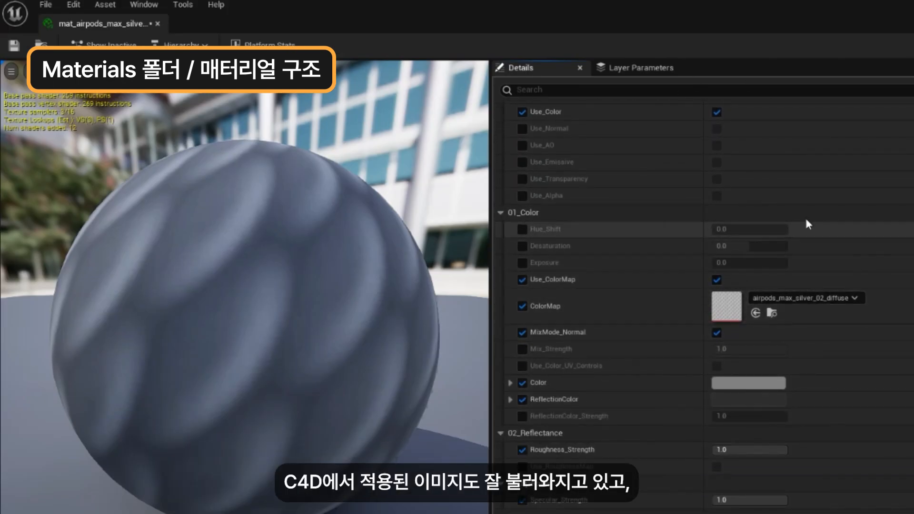
scroll(764, 334, "down", 3)
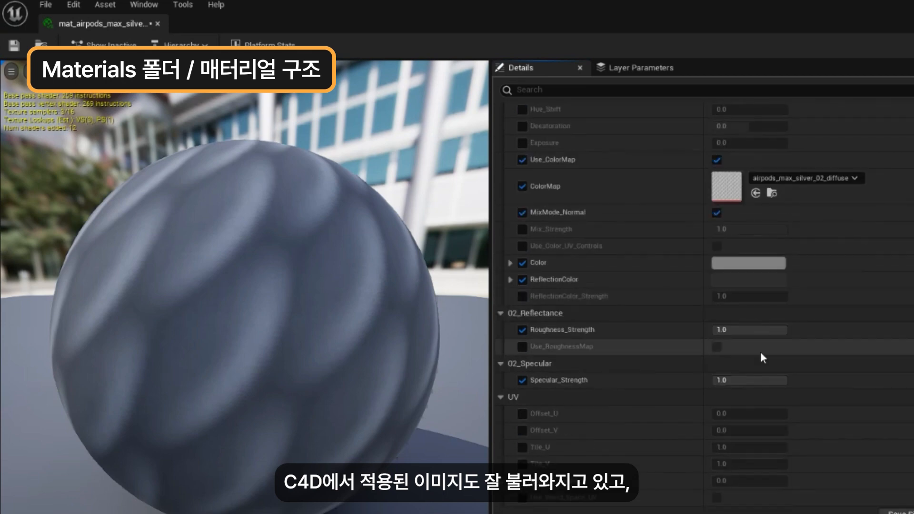
left_click(747, 379)
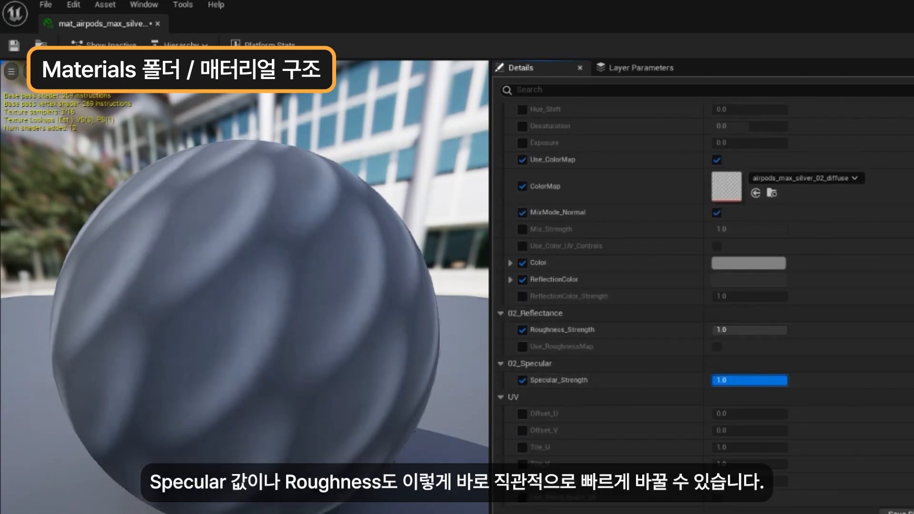
left_click_drag(743, 329, 787, 329)
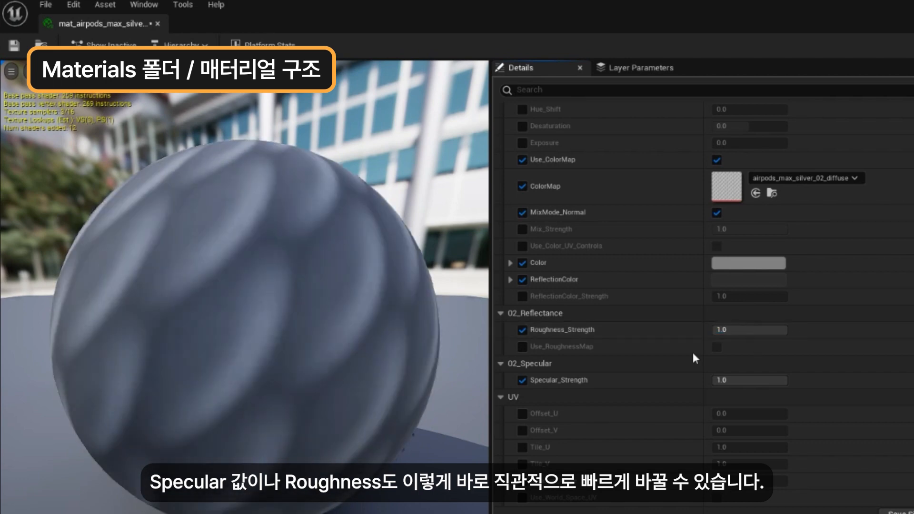
Step: Enable the material's Offset_U, Offset_V, Tile_U and Tile_V parameters and set the tiling to about 3.27 in U and 1.04 in V
left_click(522, 446)
left_click(522, 463)
left_click(521, 430)
left_click(522, 414)
left_click_drag(721, 447, 730, 464)
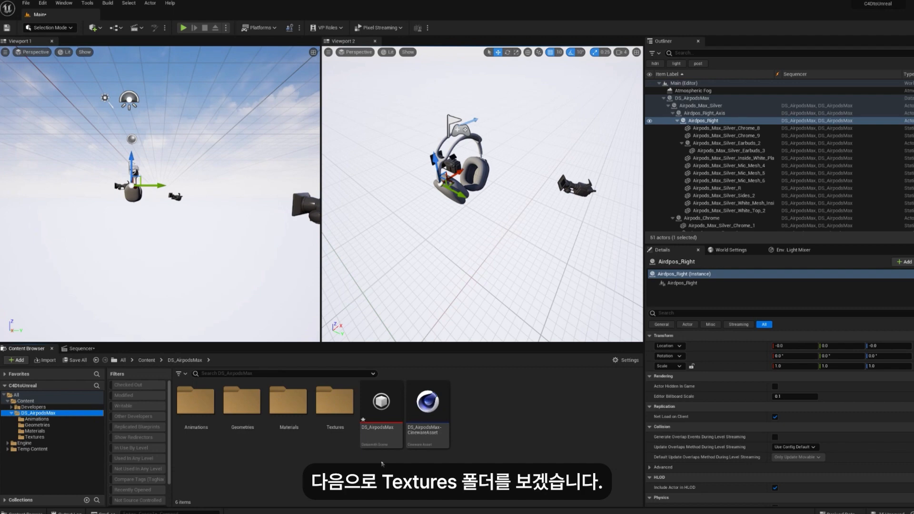
Step: Open the Textures folders of the imported DS_AirpodsMax and test scenes to examine the texture images
double_click(337, 425)
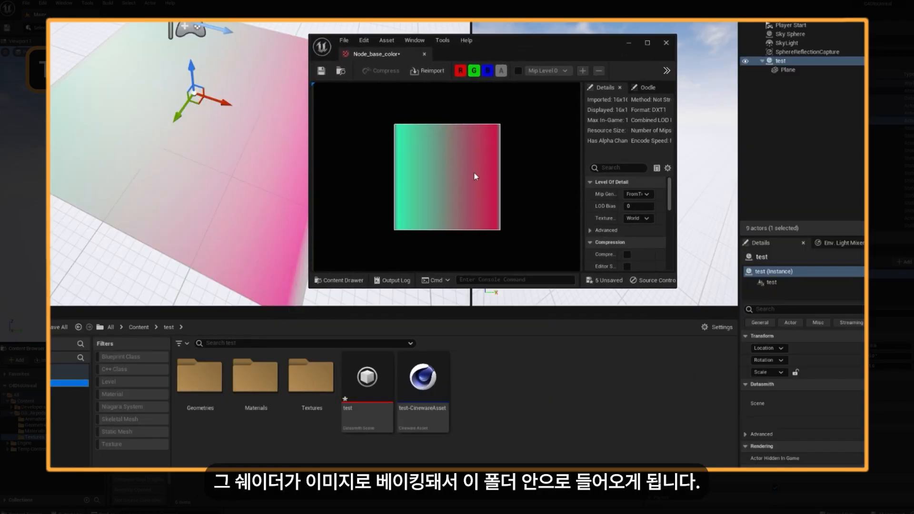
double_click(310, 373)
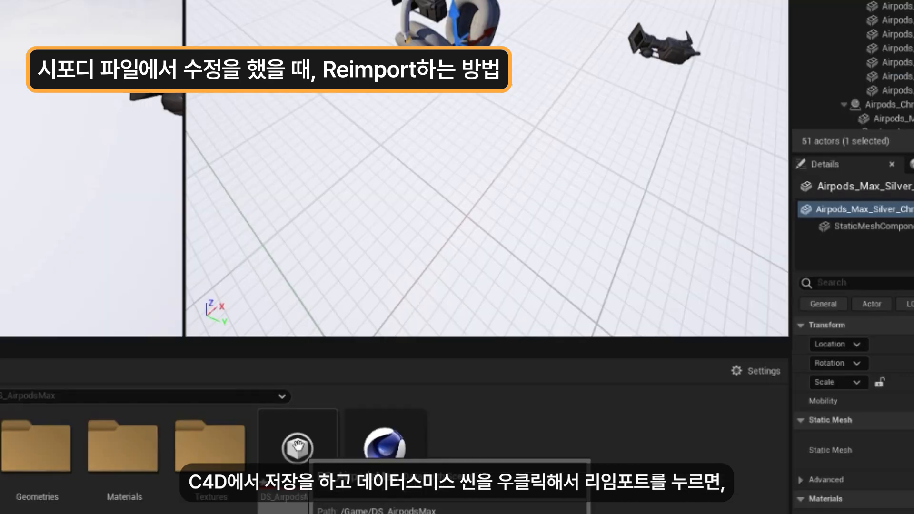
Step: Reimport the DS_AirpodsMax Datasmith scene
right_click(392, 400)
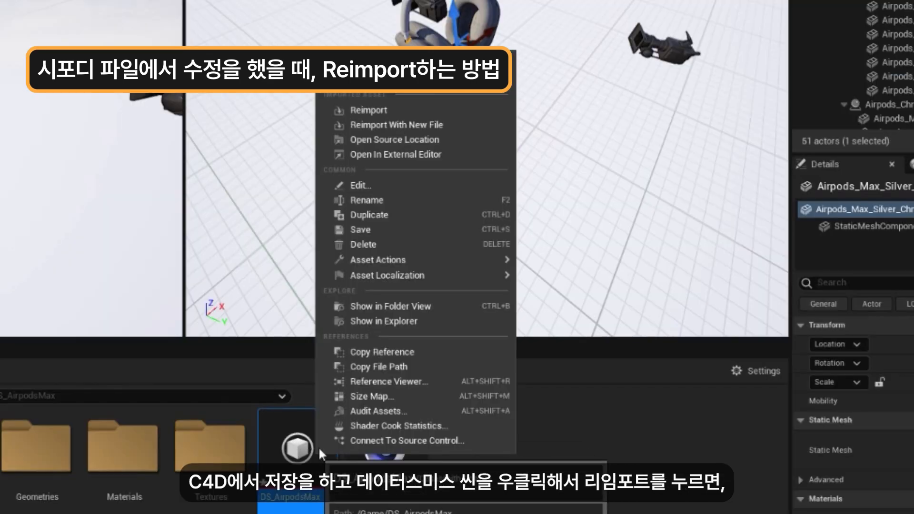
left_click(396, 109)
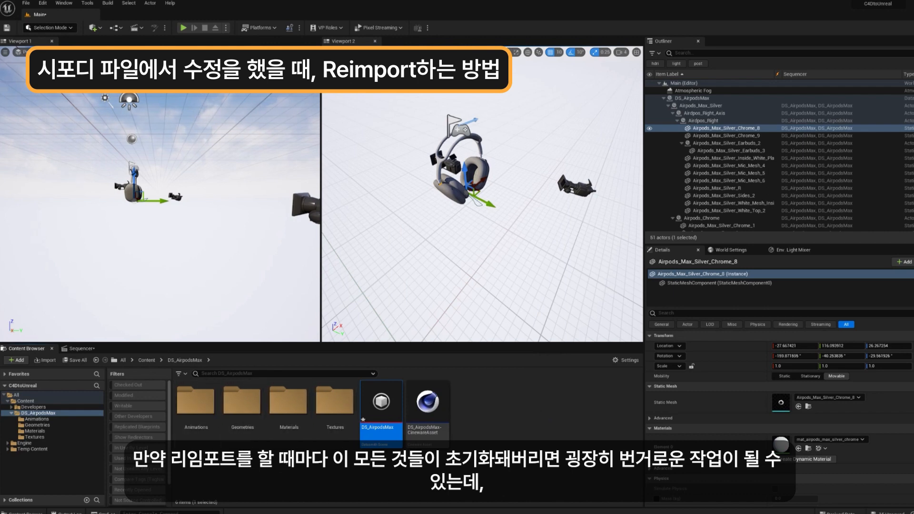
Step: Reopen the earbuds material instance from the Materials folder, check its UV tiling parameters and put its editor away
double_click(289, 403)
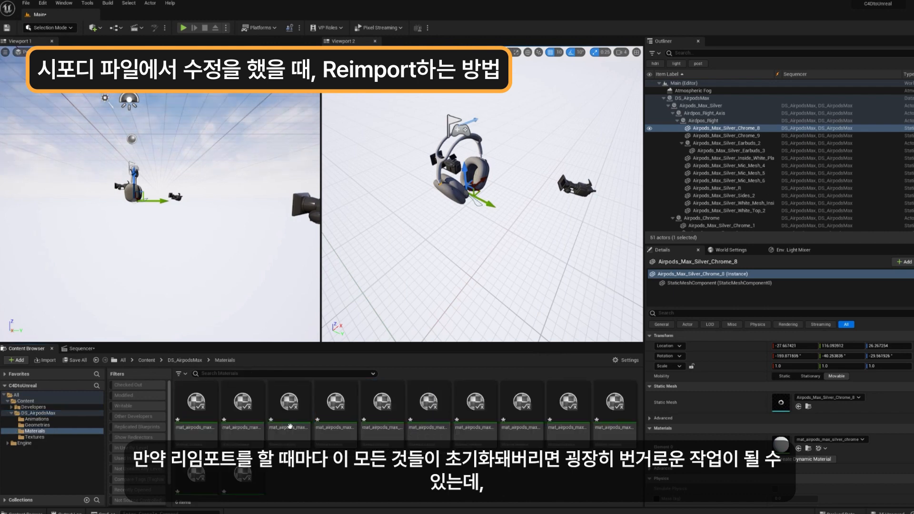
double_click(299, 402)
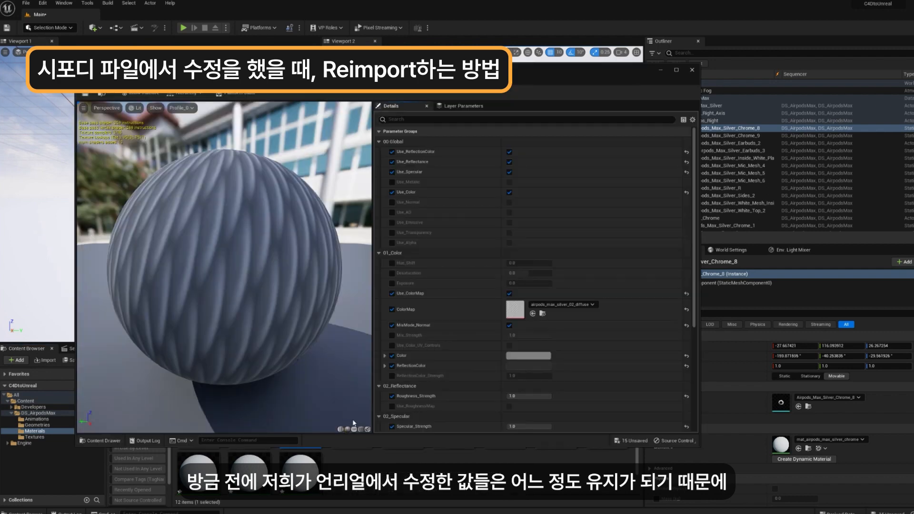
scroll(506, 315, "down", 2)
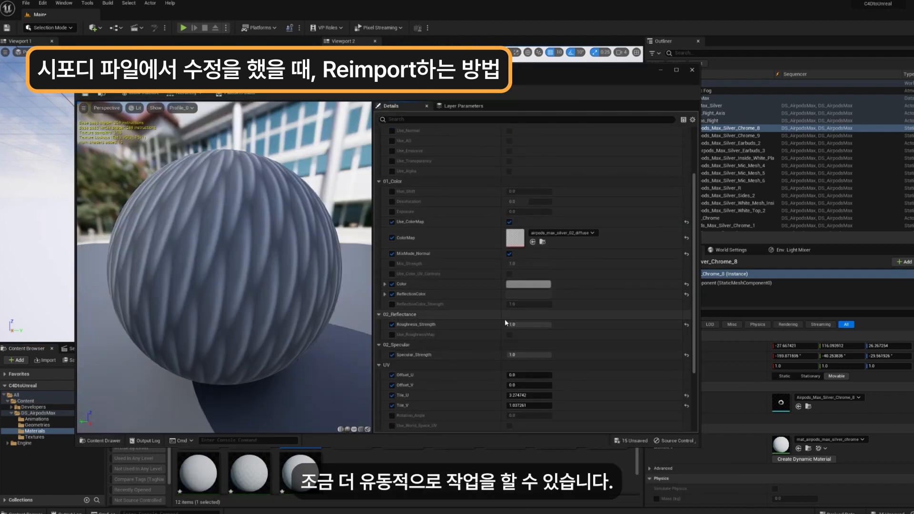
left_click(660, 70)
Step: Look at the asset commands for the earbuds material, return to the DS_AirpodsMax folder and view those of the Datasmith scene
right_click(301, 402)
mouse_move(369, 305)
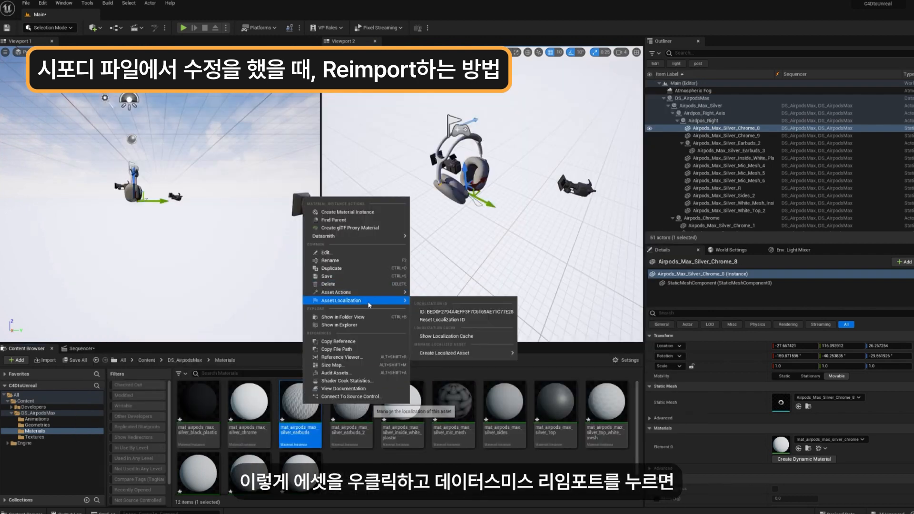
mouse_move(353, 233)
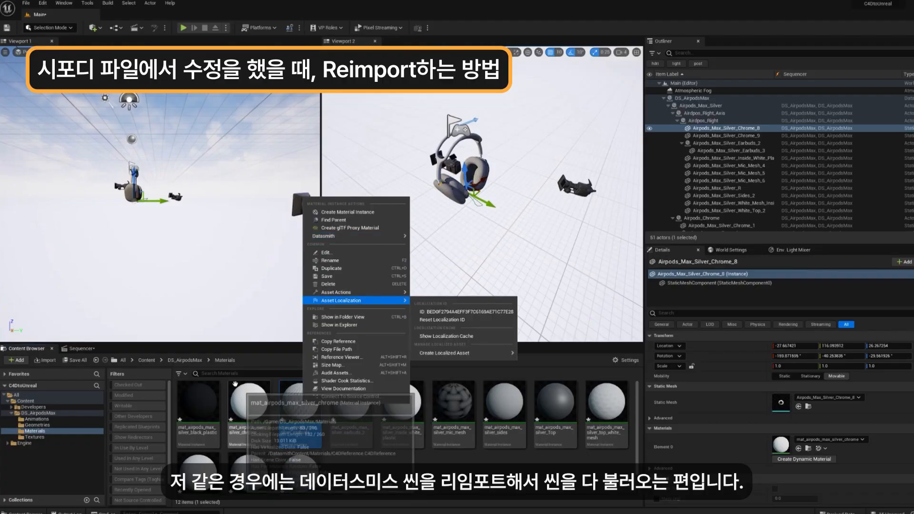
left_click(193, 362)
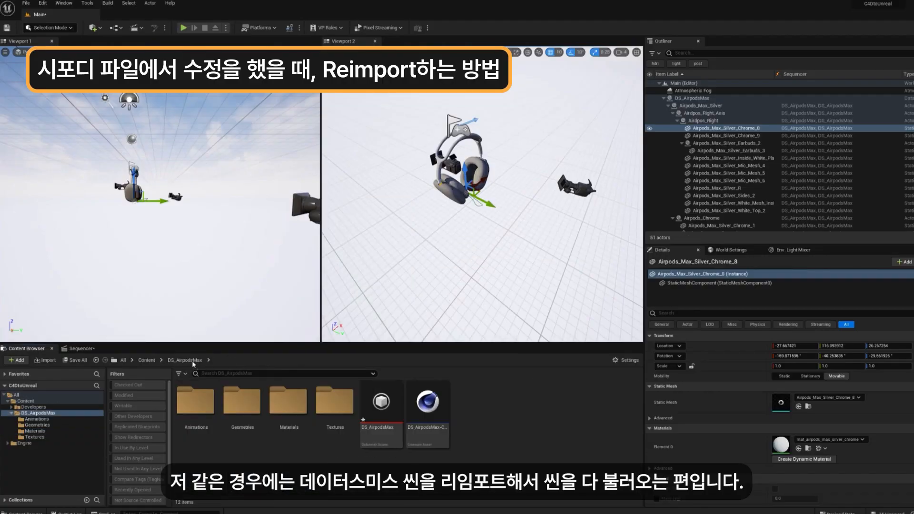
right_click(391, 437)
left_click(503, 416)
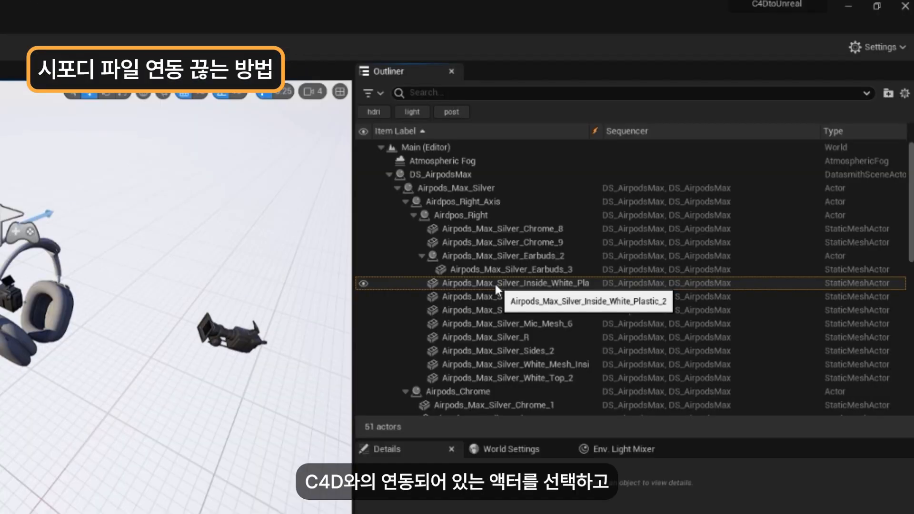
Step: Find "data" in the details of Airpods_Max_Silver_Inside_White_Plastic_2 and remove its Asset User Data to break the Cinema 4D link
left_click(494, 283)
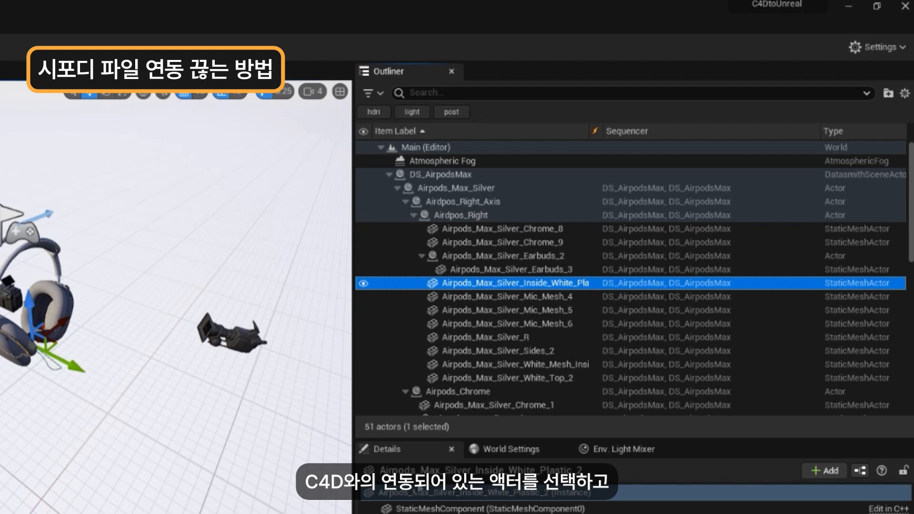
left_click(252, 204)
type("data")
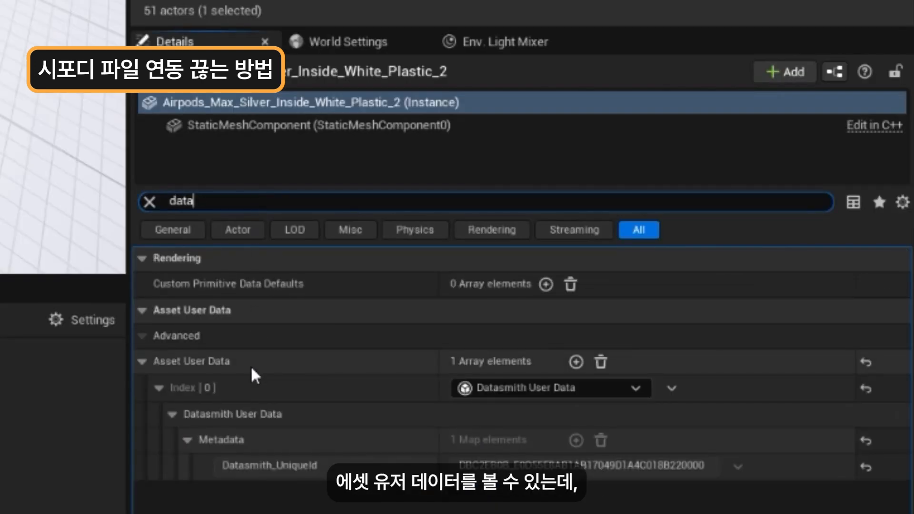
left_click(602, 362)
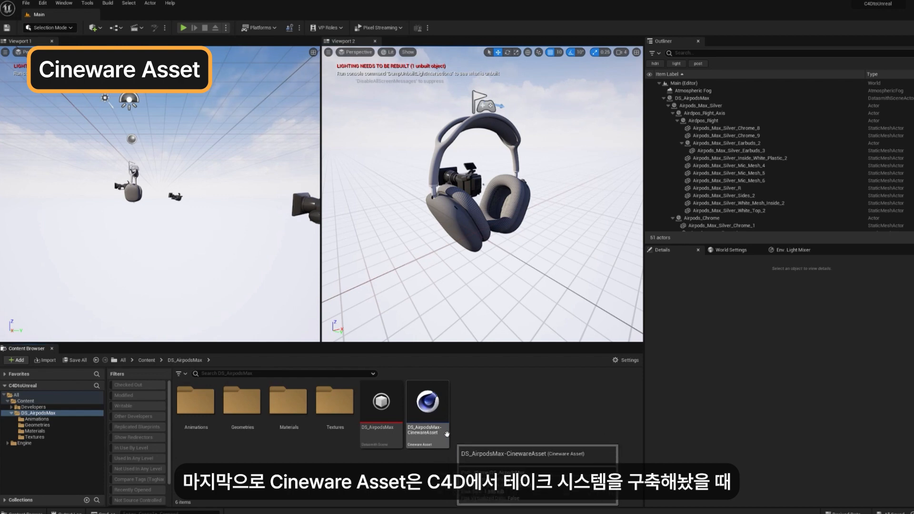
Step: Open DS_AirpodsMax-CinewareAsset to view its exposed scene properties and close it again
double_click(446, 433)
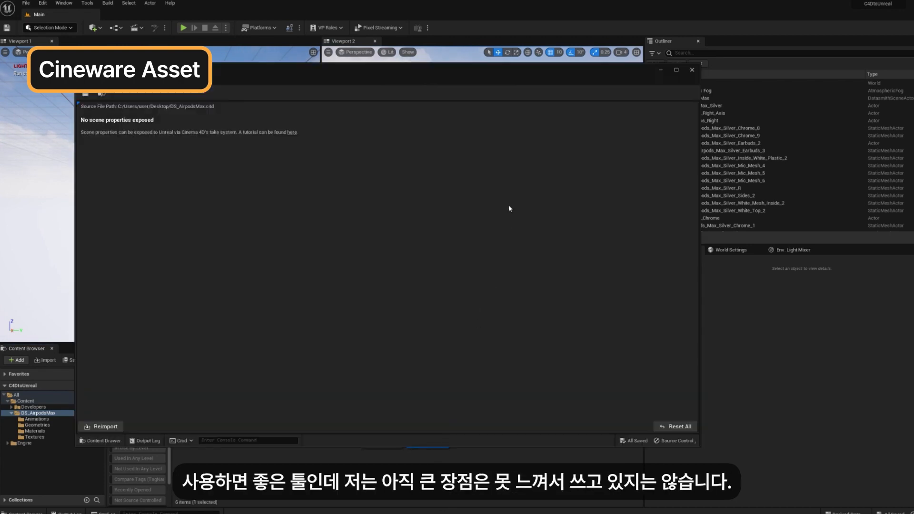
left_click(692, 70)
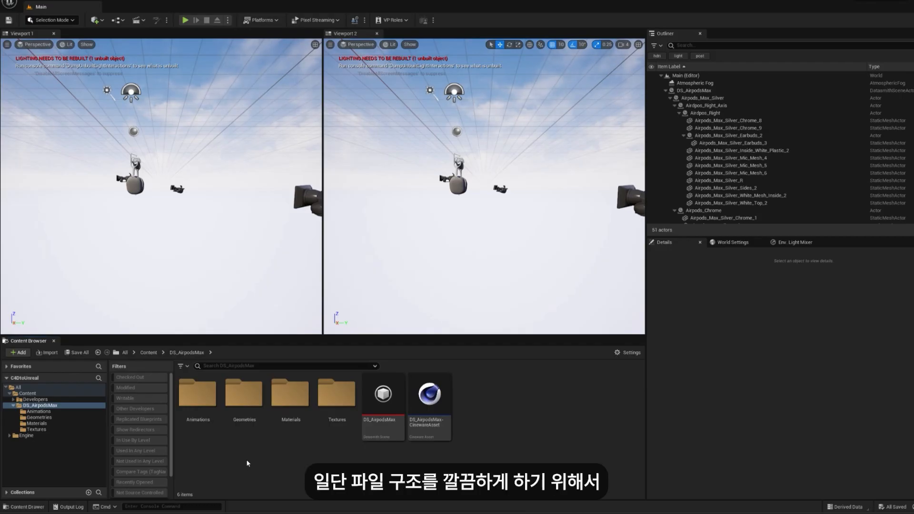
Step: Create a new level named LV_AirpodsMax in the DS_AirpodsMax folder
right_click(473, 407)
left_click(512, 182)
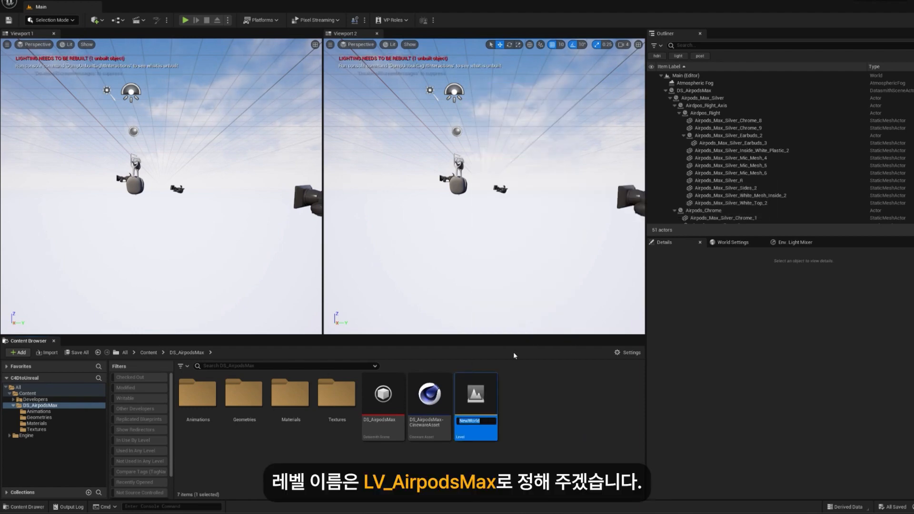
type("LV_AirpodsMax")
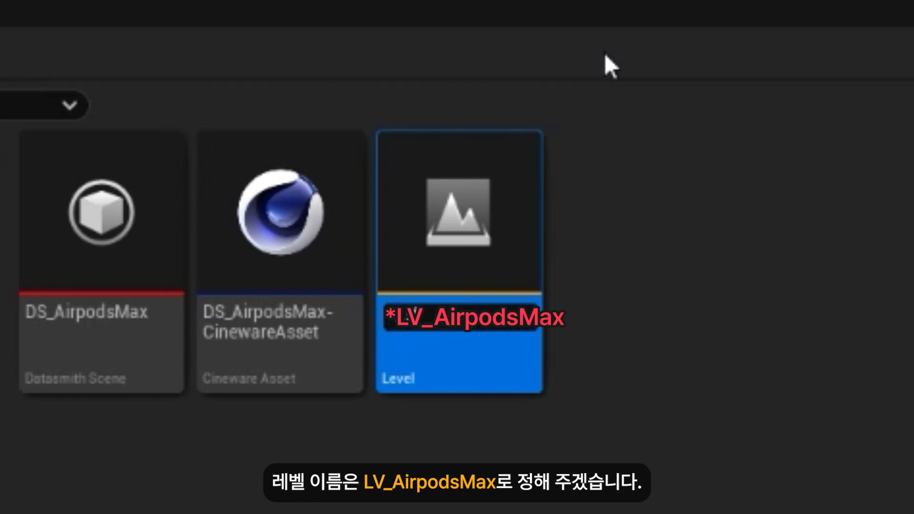
Step: Name the new level LS_AirpodsMax and open it, saving its content
type("_AirpodsMax")
left_click(656, 352)
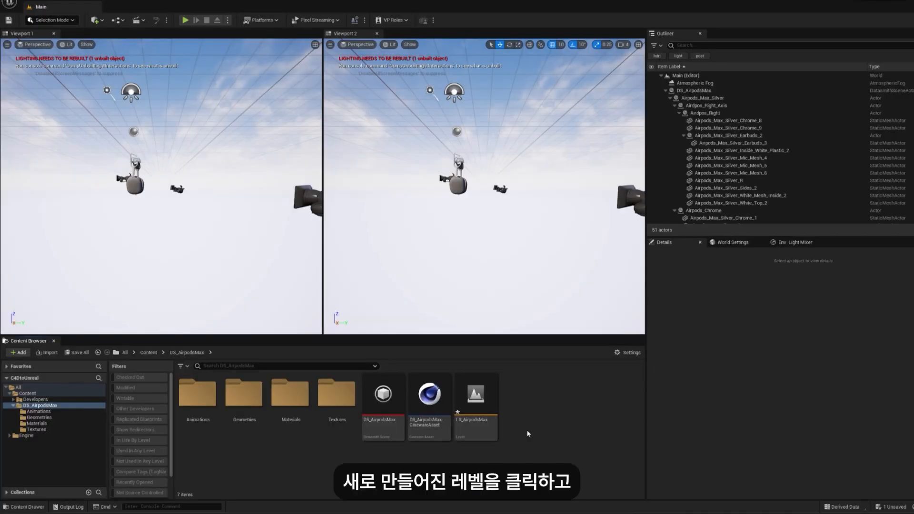
left_click(487, 404)
key("ctrl+s")
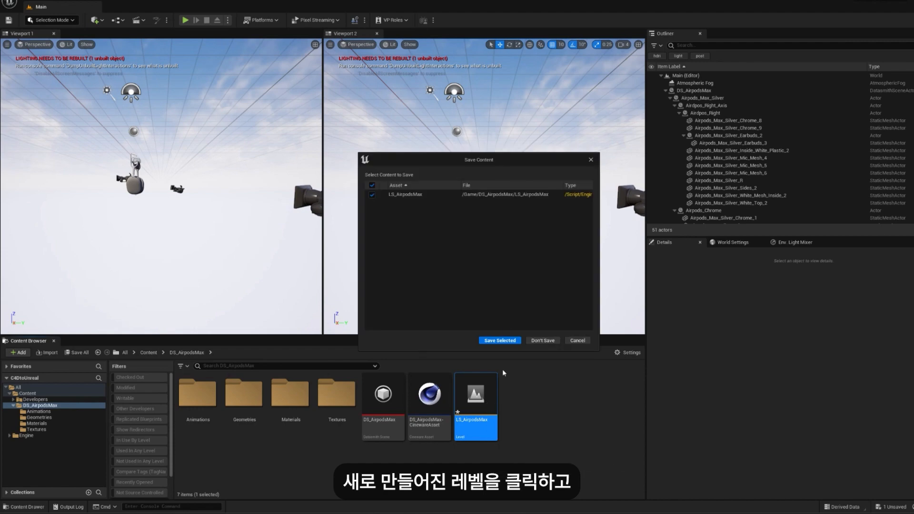
left_click(500, 341)
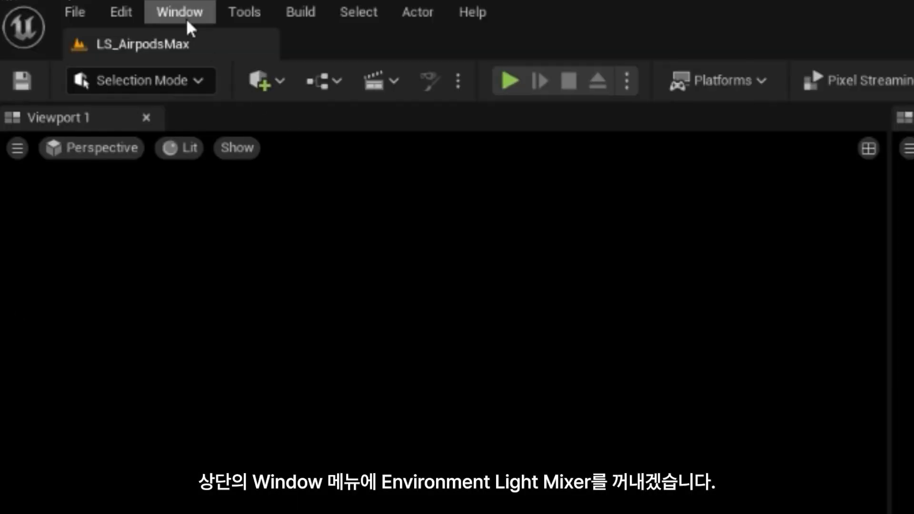
Step: Use the Env. Light Mixer to create a sky light, atmospheric light, sky atmosphere, volumetric cloud and height fog
left_click(184, 16)
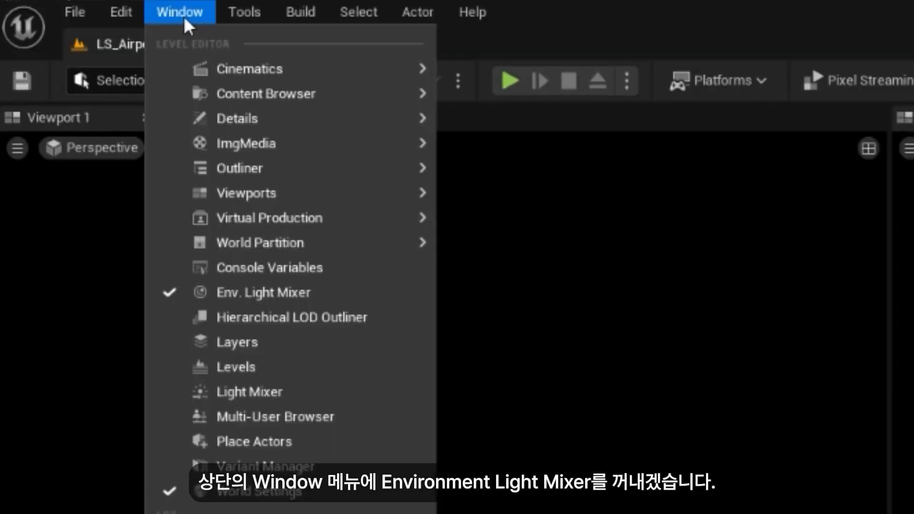
left_click(276, 288)
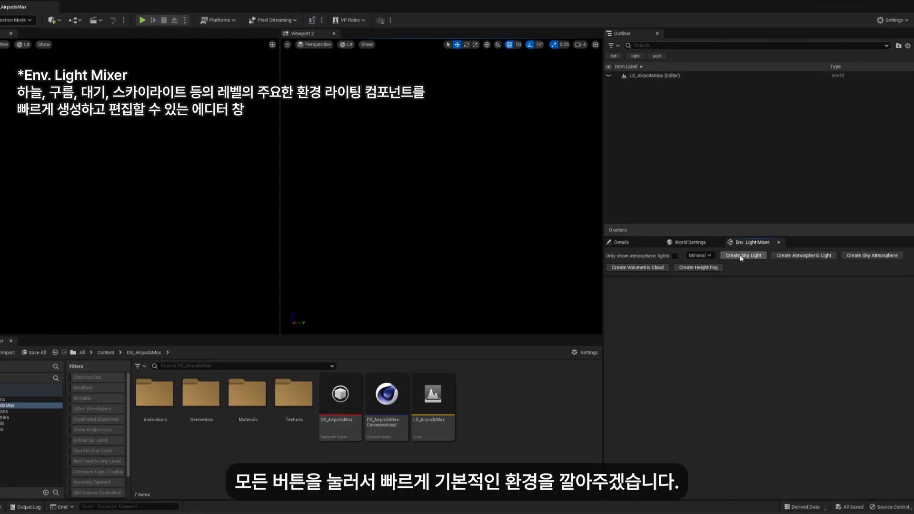
left_click(740, 256)
left_click(740, 256)
left_click(740, 256)
left_click(740, 256)
left_click(740, 257)
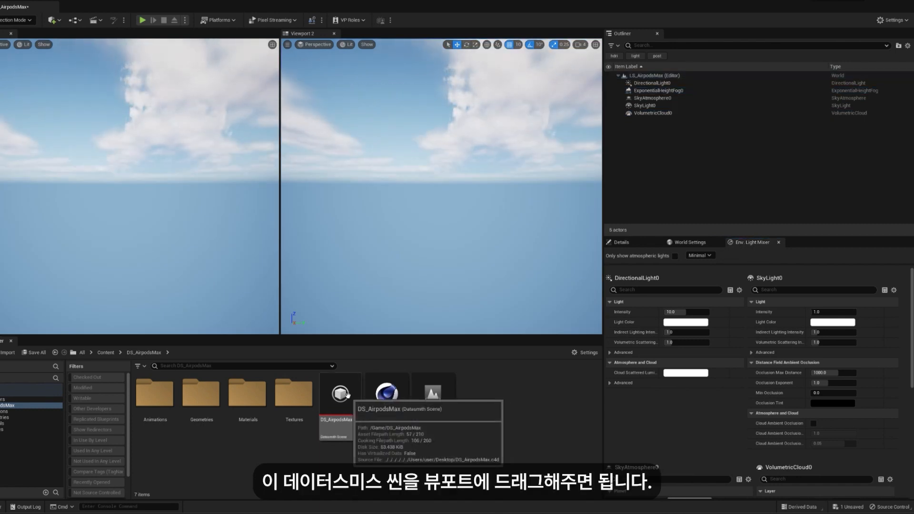
Step: Place the DS_AirpodsMax Datasmith scene in the level and reset its location to 0, 0, 0
left_click_drag(346, 397, 439, 198)
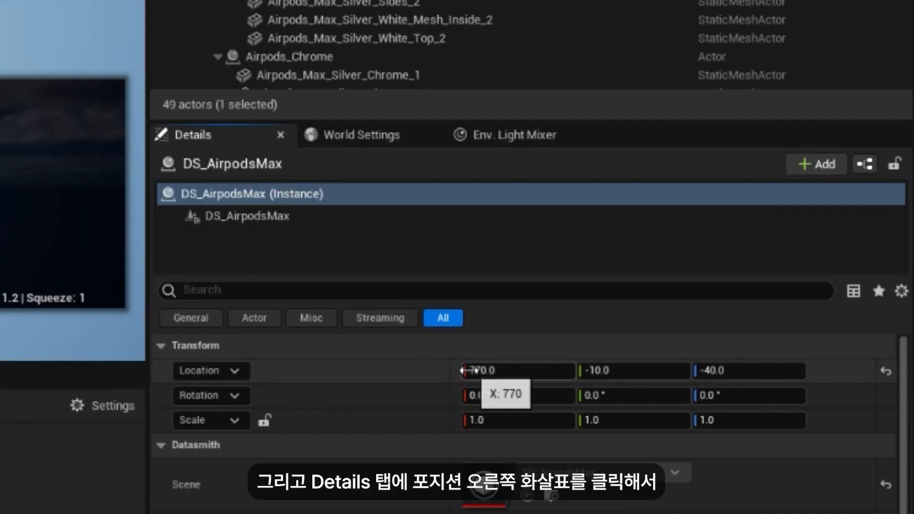
left_click(883, 373)
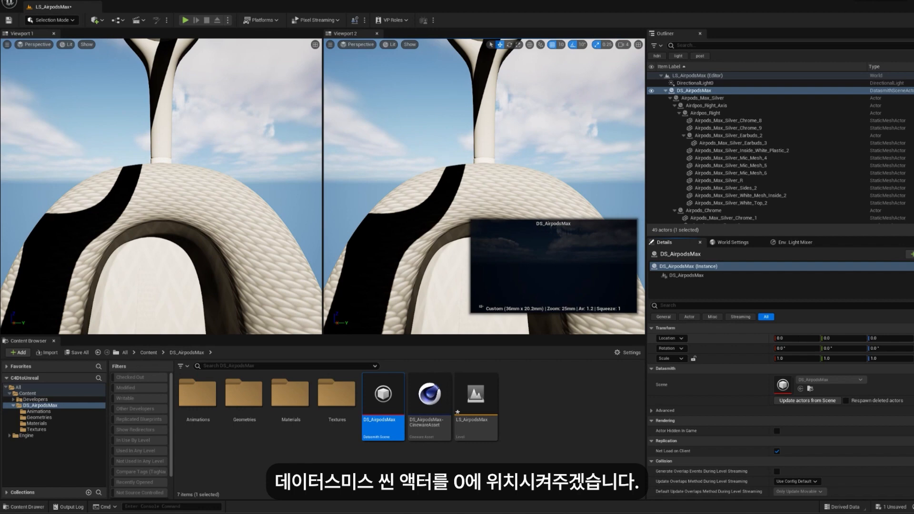
left_click(570, 410)
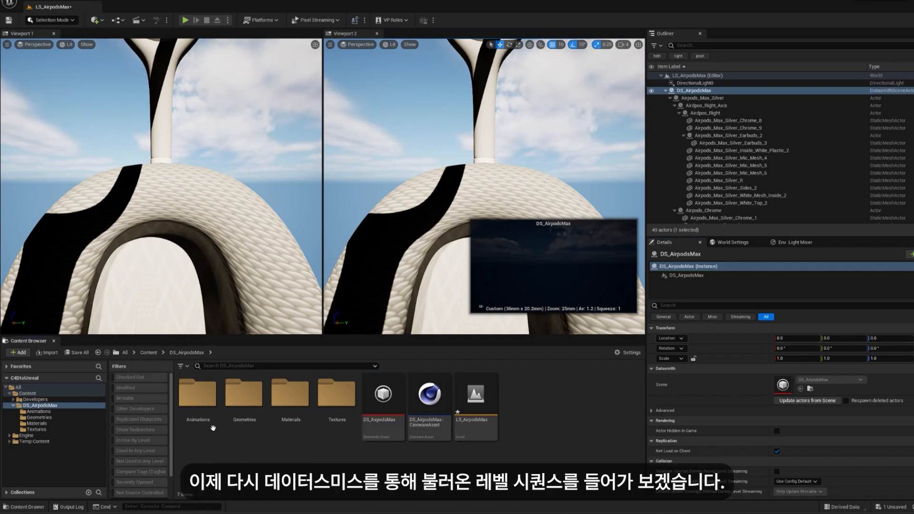
Step: Open the level sequence in the Animations folder, run Fix Actor References on it and scrub to frame 255
double_click(207, 396)
double_click(207, 396)
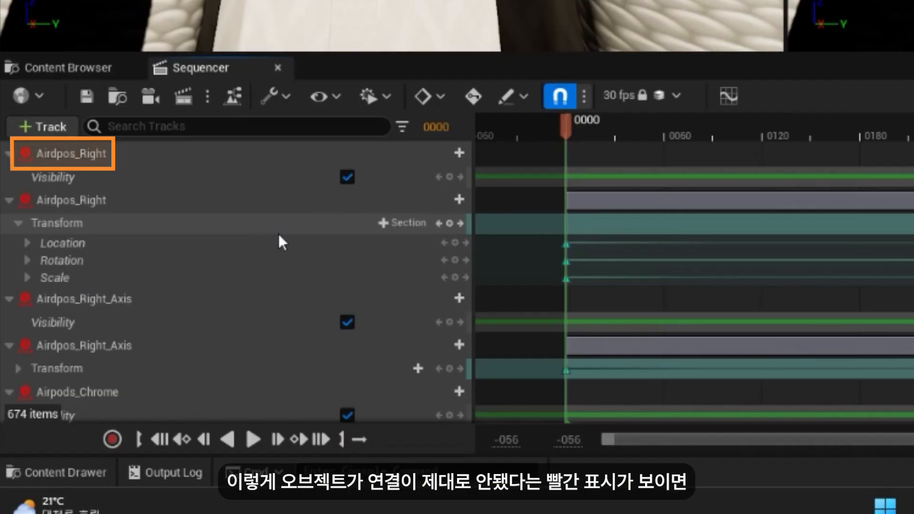
left_click(275, 106)
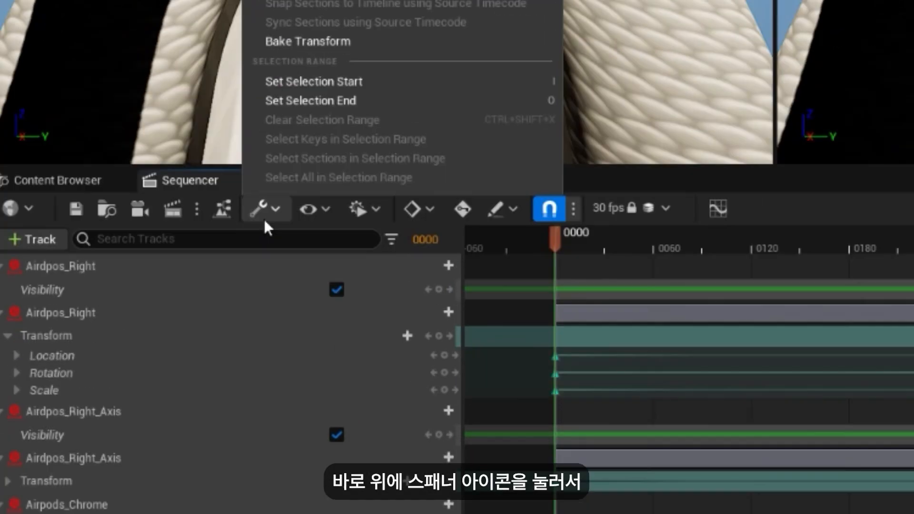
mouse_move(374, 92)
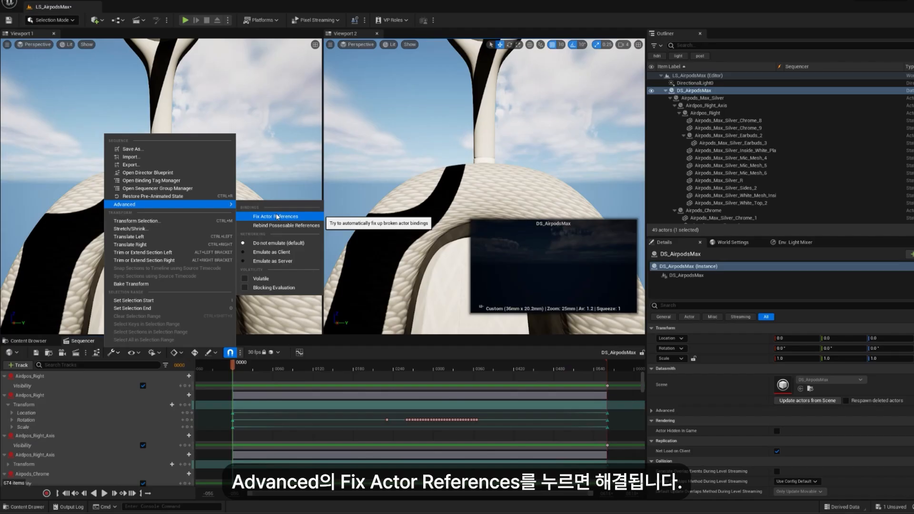
left_click(640, 114)
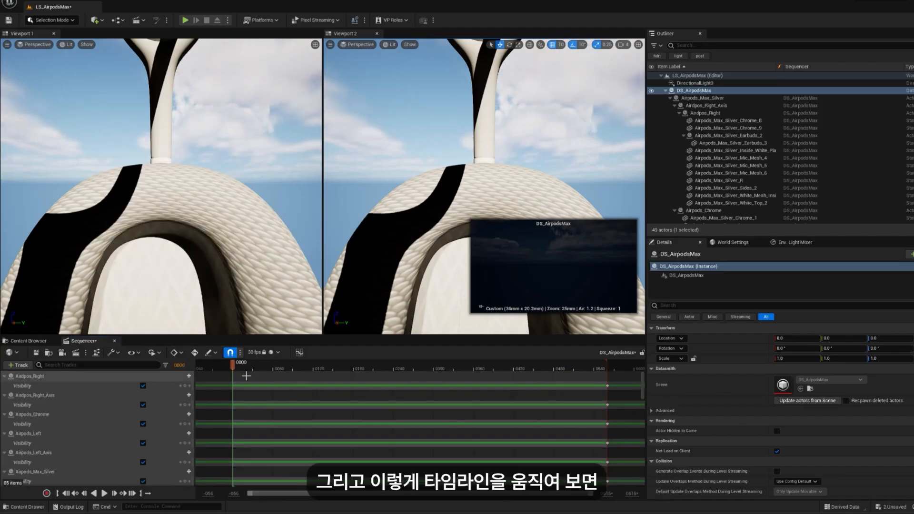
left_click_drag(238, 367, 414, 378)
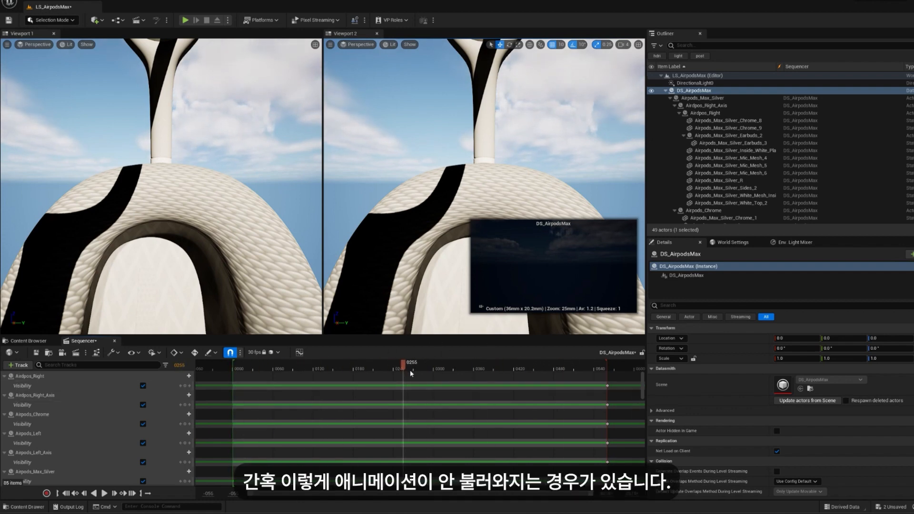
Step: Reimport the DS_AirpodsMax Datasmith scene with Materials & Textures excluded
left_click(40, 341)
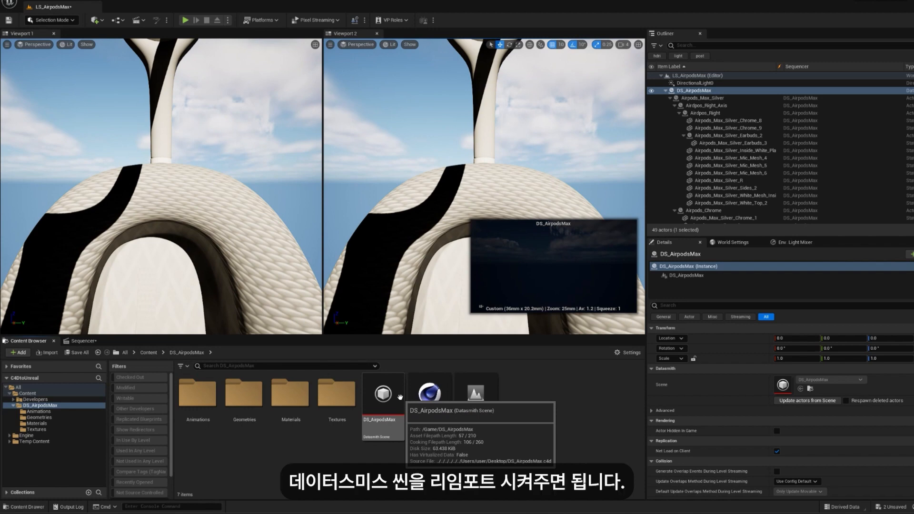
left_click(399, 396)
right_click(398, 395)
left_click(421, 212)
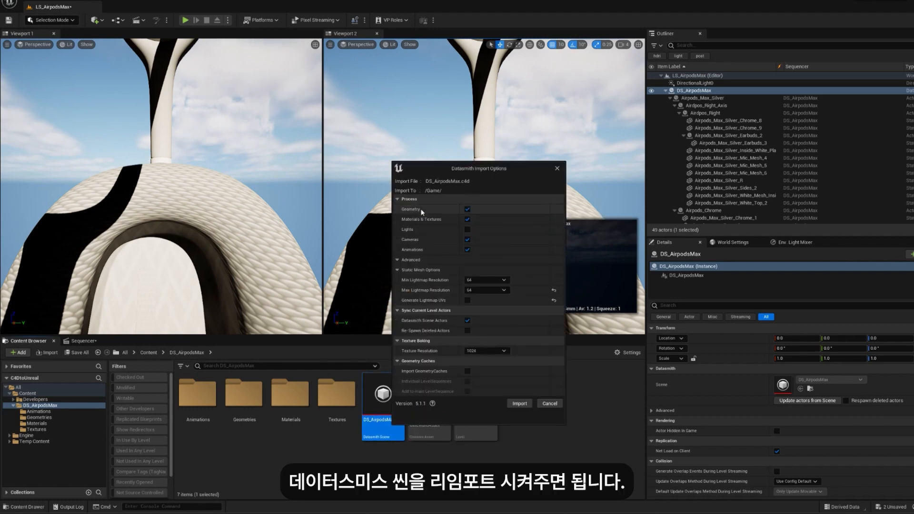
left_click(468, 220)
left_click(526, 403)
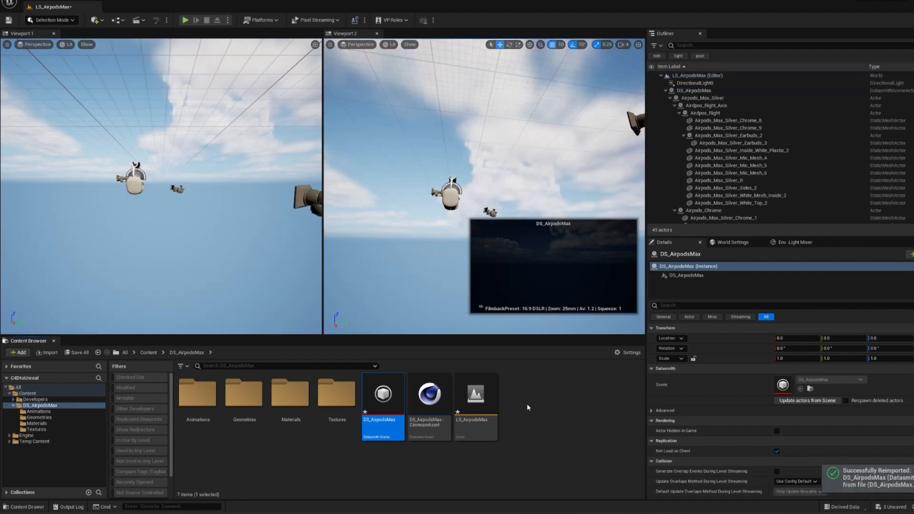
Step: Reopen the DS_AirpodsMax level sequence from the Animations folder and scrub through its animation
double_click(200, 407)
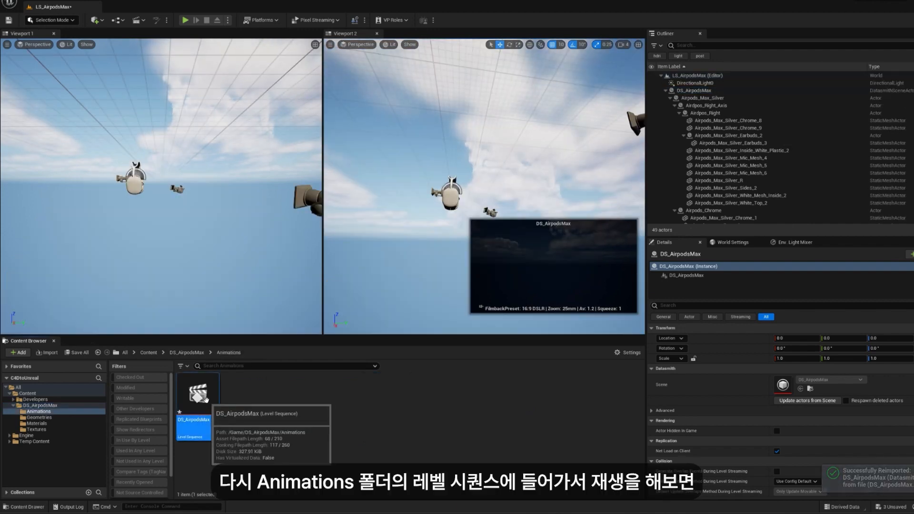
double_click(195, 391)
left_click_drag(273, 365, 496, 365)
left_click_drag(367, 415, 512, 409)
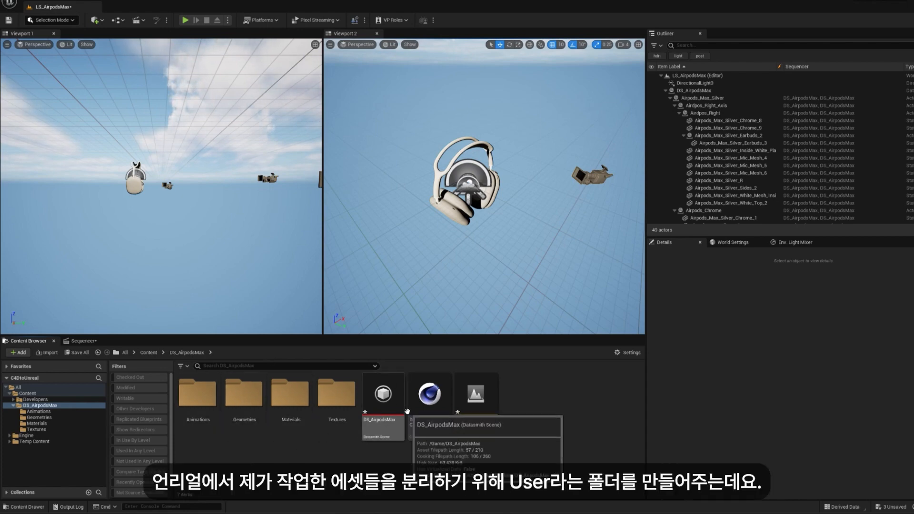
Step: Create a folder named User in the DS_AirpodsMax folder
right_click(541, 403)
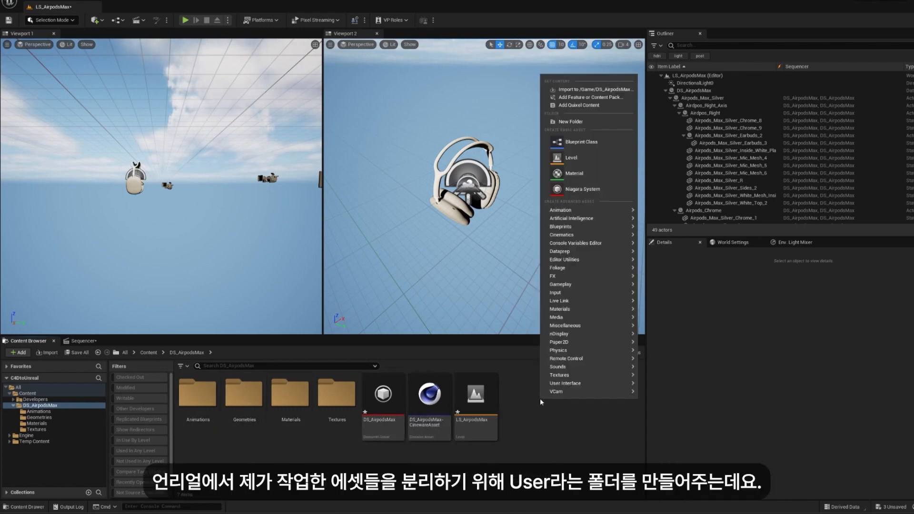
left_click(576, 125)
type("User")
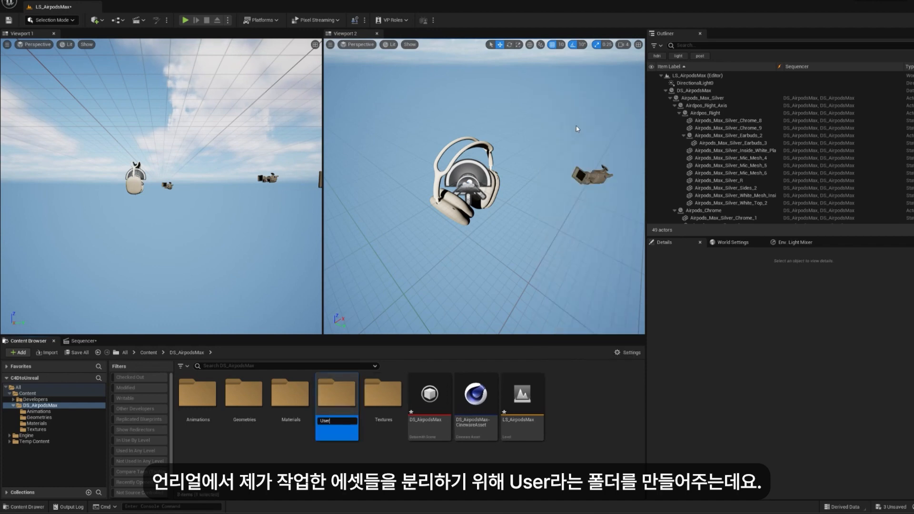
key("Return")
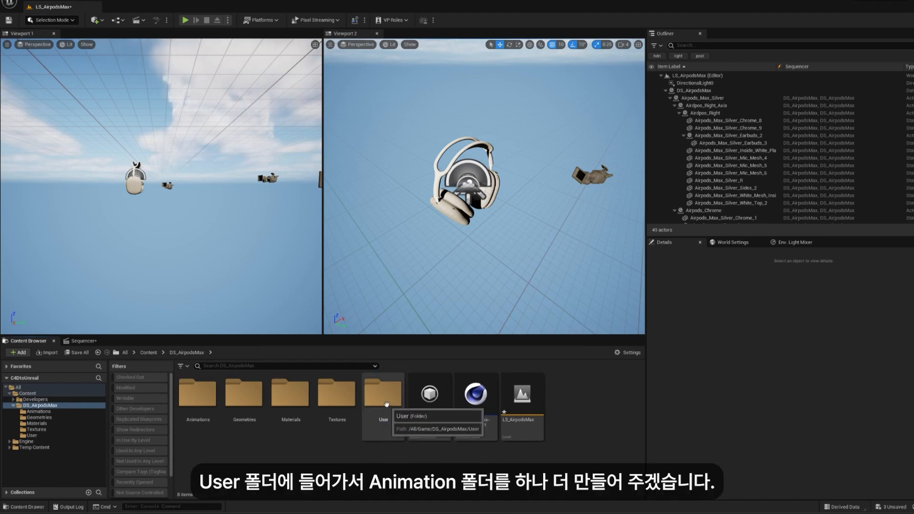
Step: Create a folder named Animations inside the User folder
double_click(375, 428)
right_click(341, 414)
left_click(381, 136)
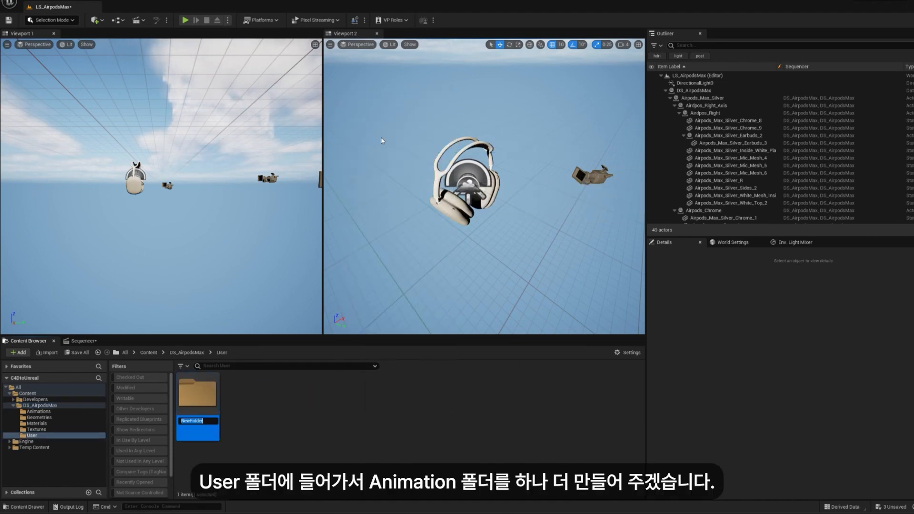
type("A")
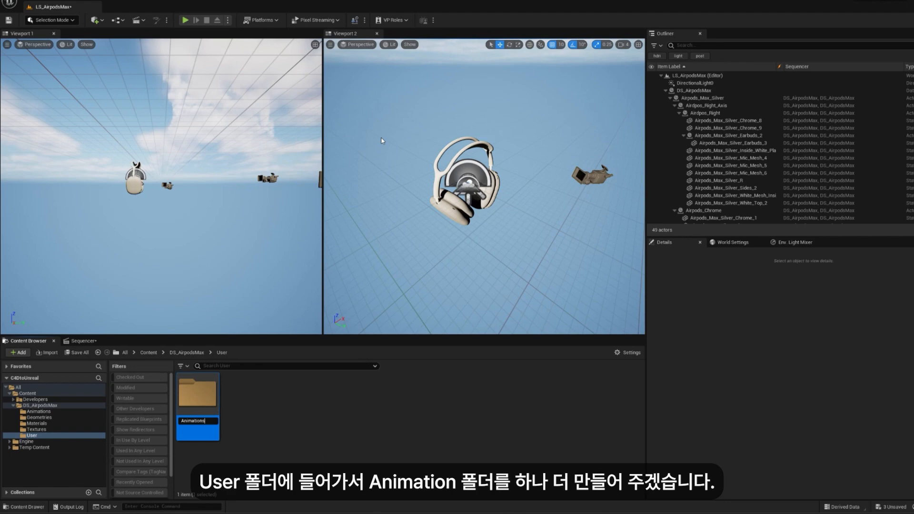
type("nimations")
key("Return")
Step: Create a level sequence named LS_Cut_A in the User/Animations folder
double_click(198, 395)
right_click(288, 433)
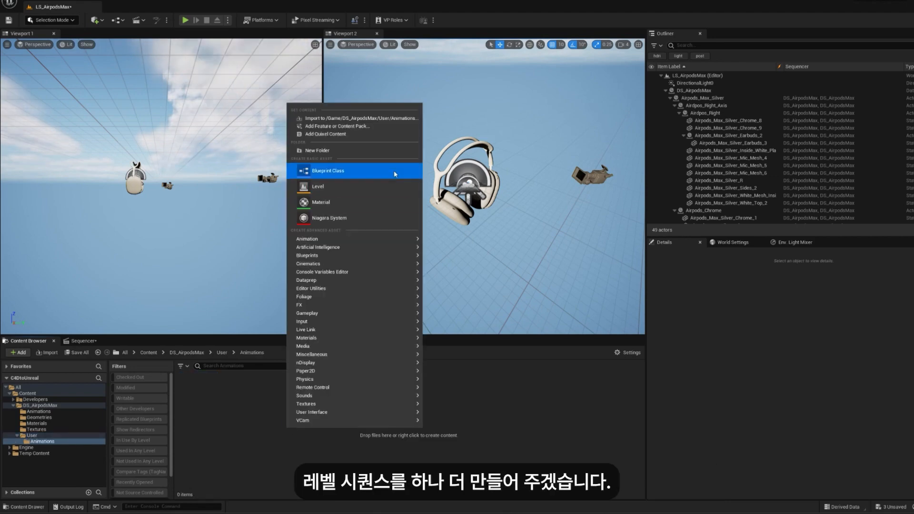
type("seq")
left_click(339, 141)
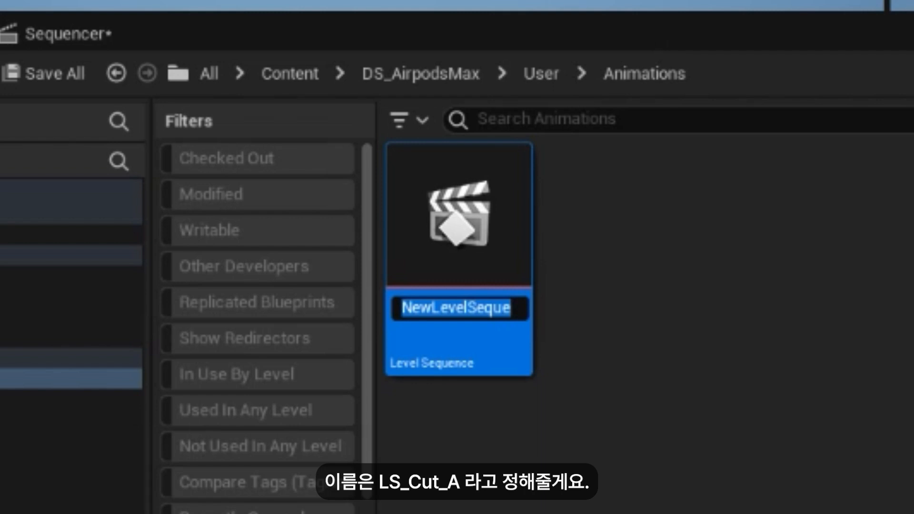
type("LS_")
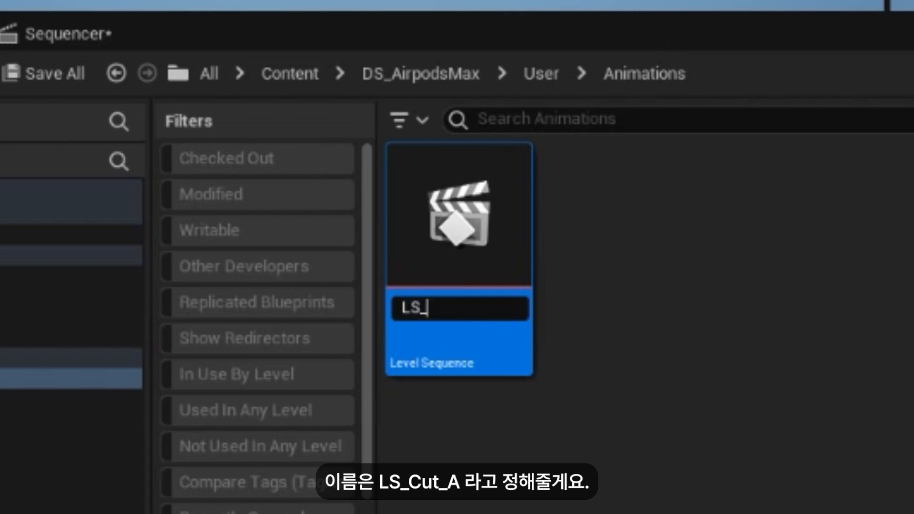
type("Cut_A")
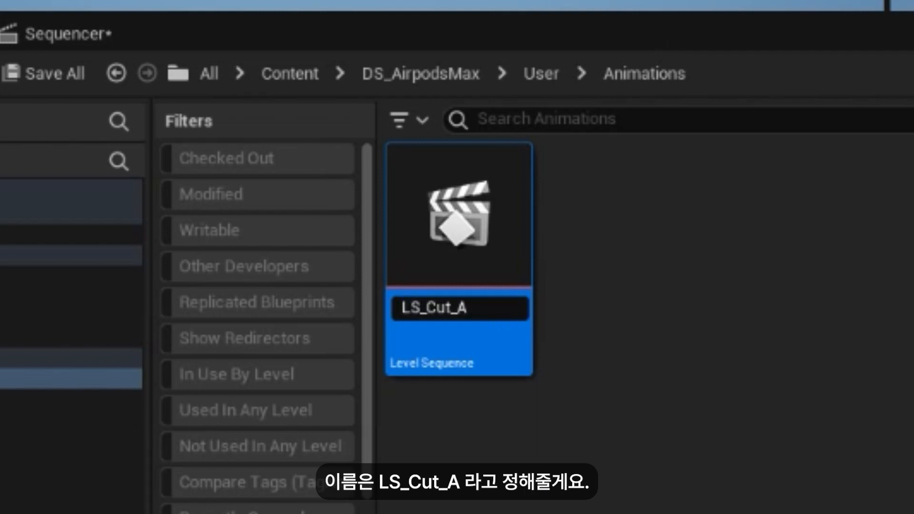
key("Return")
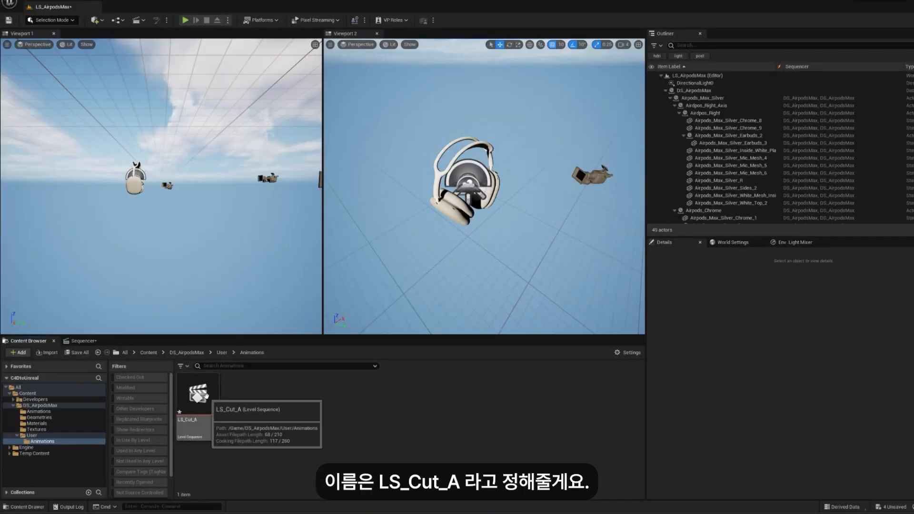
Step: Open LS_Cut_A, add a Subsequences Track and insert the DS_AirpodsMax level sequence into it
double_click(456, 218)
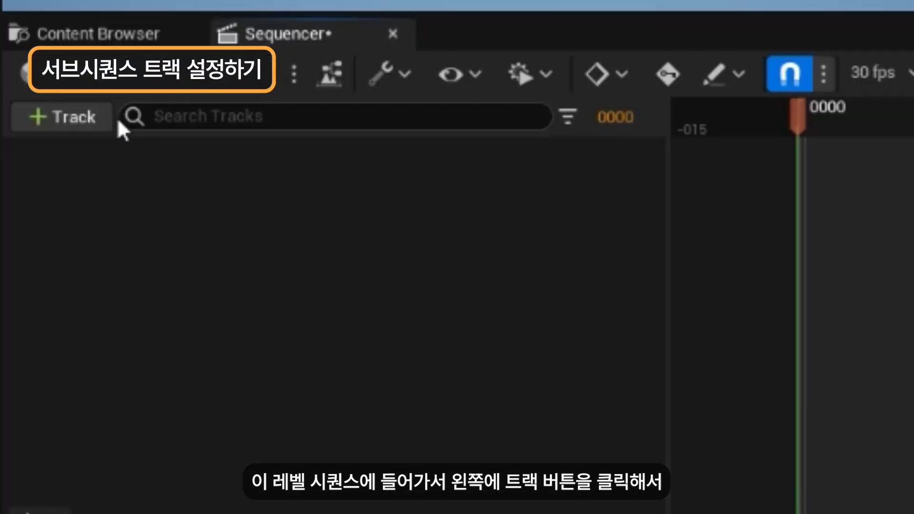
left_click(28, 365)
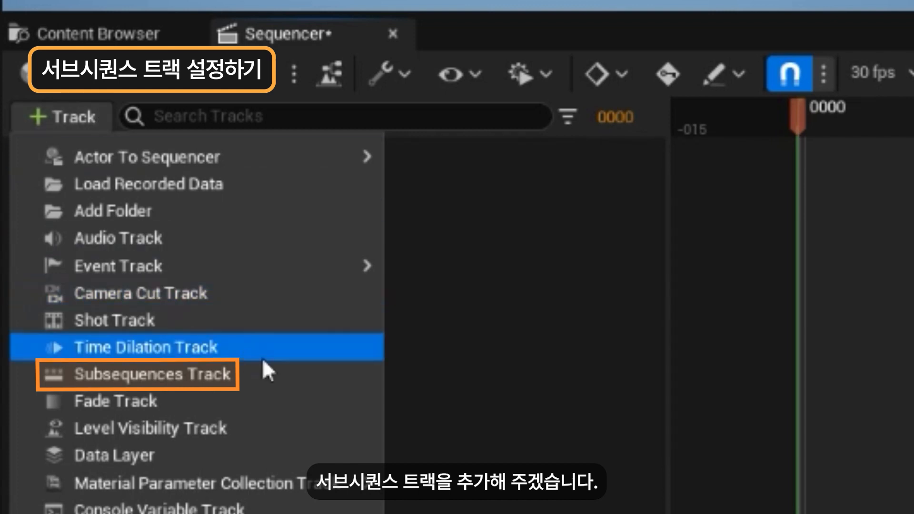
left_click(265, 371)
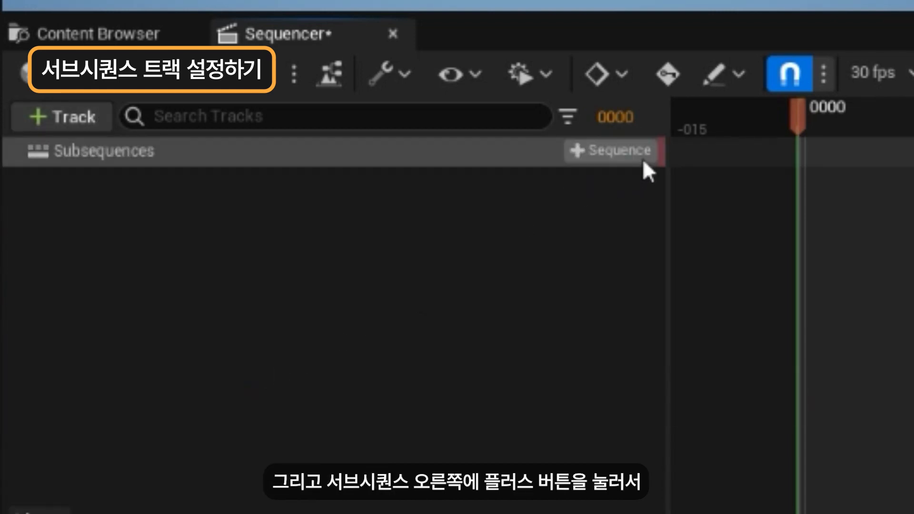
left_click(642, 157)
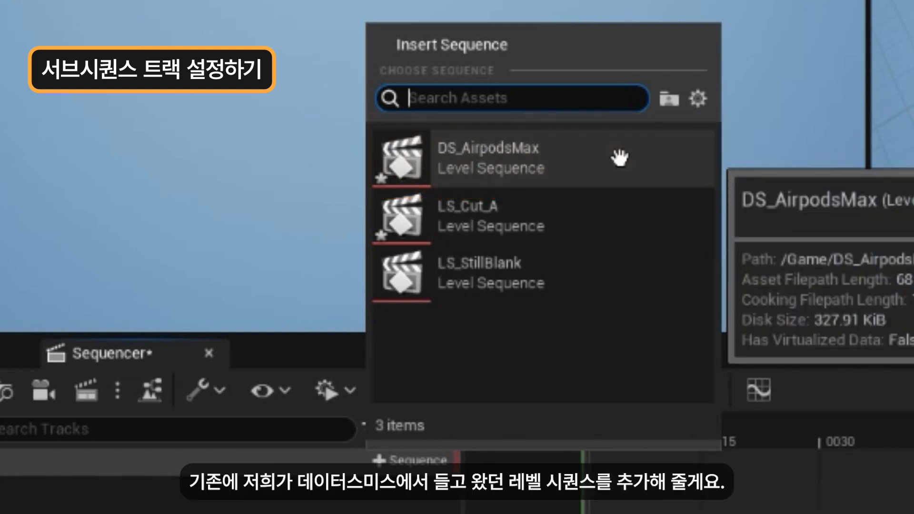
left_click(620, 157)
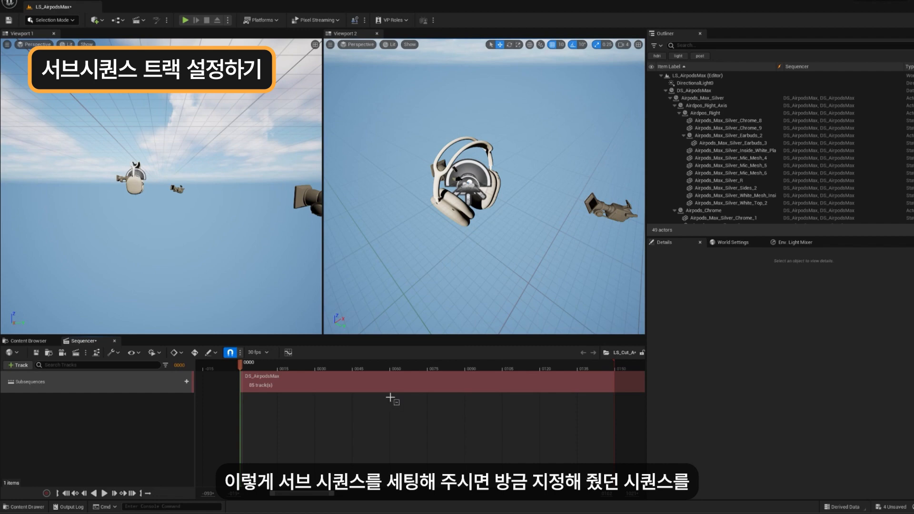
scroll(387, 397, "down", 11, "ctrl")
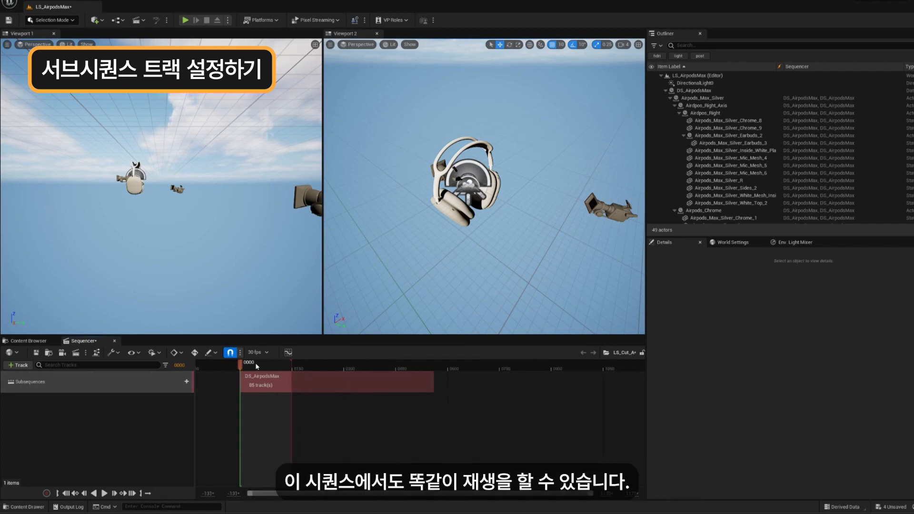
Step: Scrub through LS_Cut_A, and open the imported DS_AirpodsMax level sequence in the DS_AirpodsMax/Animations folder to examine its animation tracks
left_click_drag(256, 366, 242, 409)
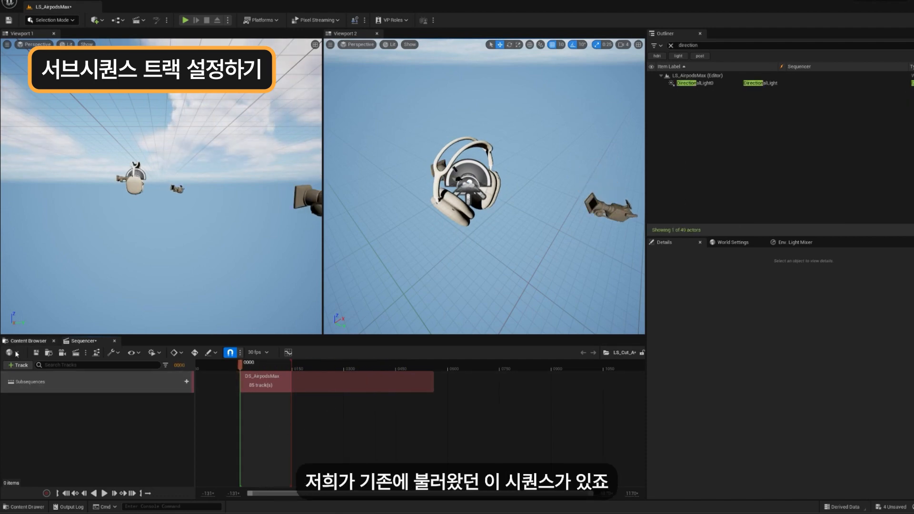
left_click(28, 341)
double_click(188, 405)
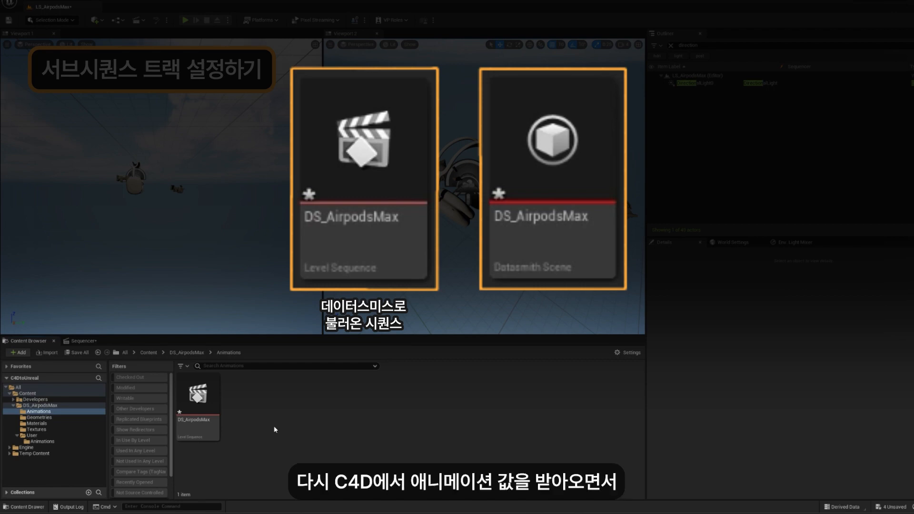
double_click(198, 399)
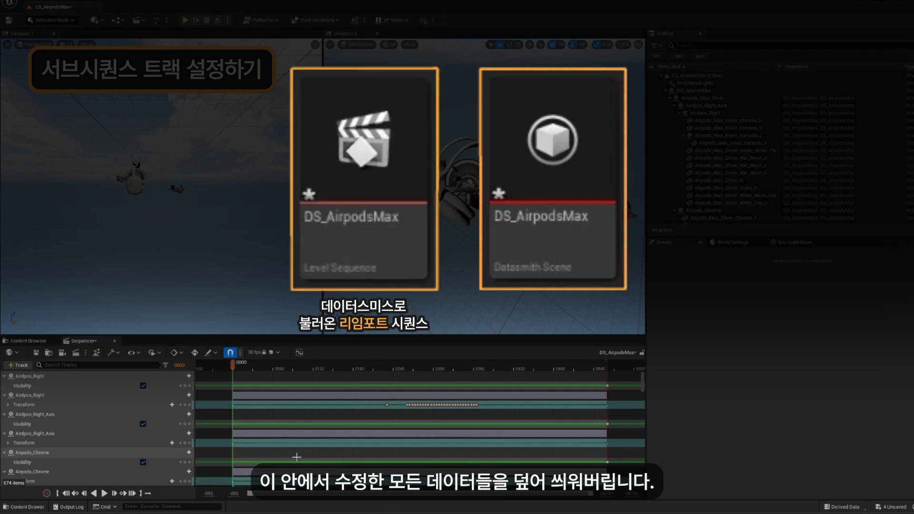
left_click(29, 341)
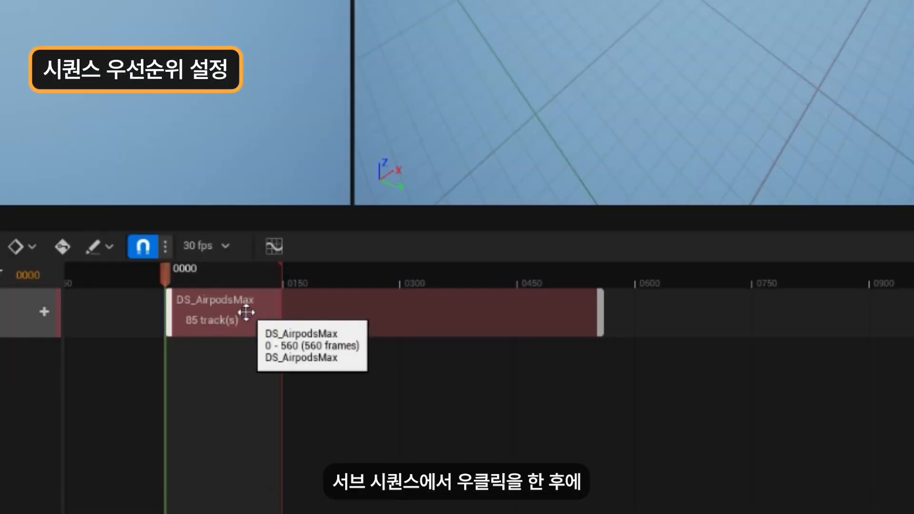
Step: Set the Hierarchical Bias of the DS_AirpodsMax subsequence section in LS_Cut_A to -100
right_click(246, 312)
mouse_move(344, 31)
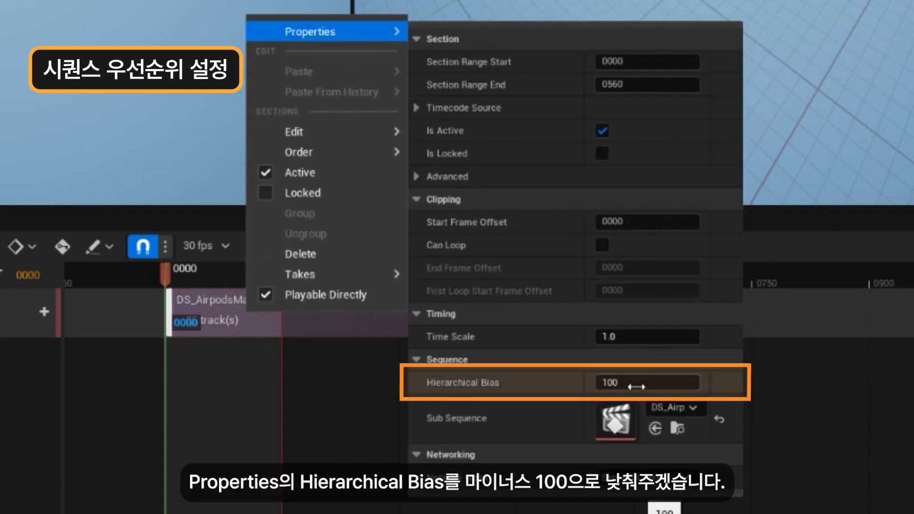
left_click(636, 386)
type("-")
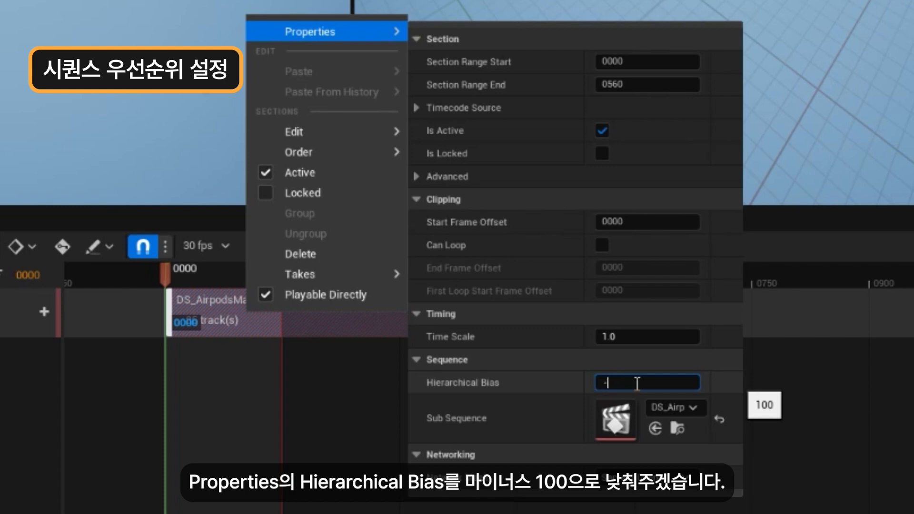
type("100")
key("Return")
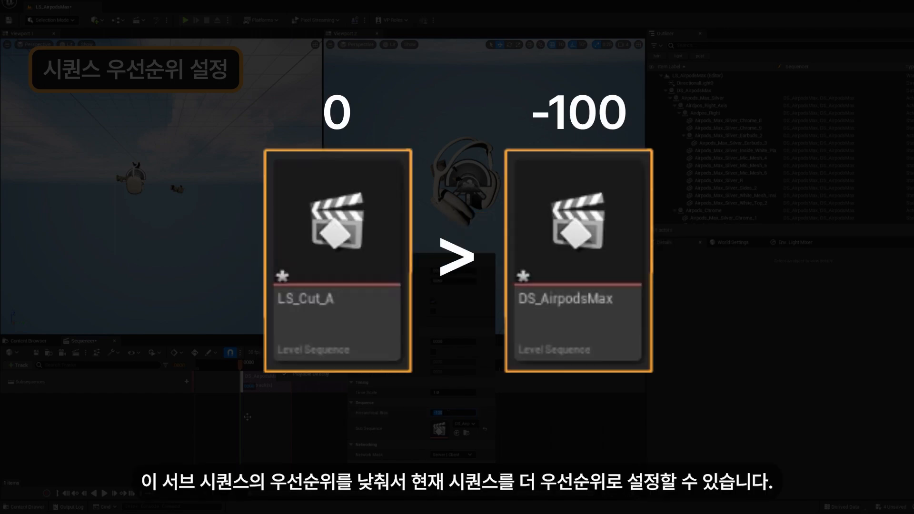
left_click(289, 422)
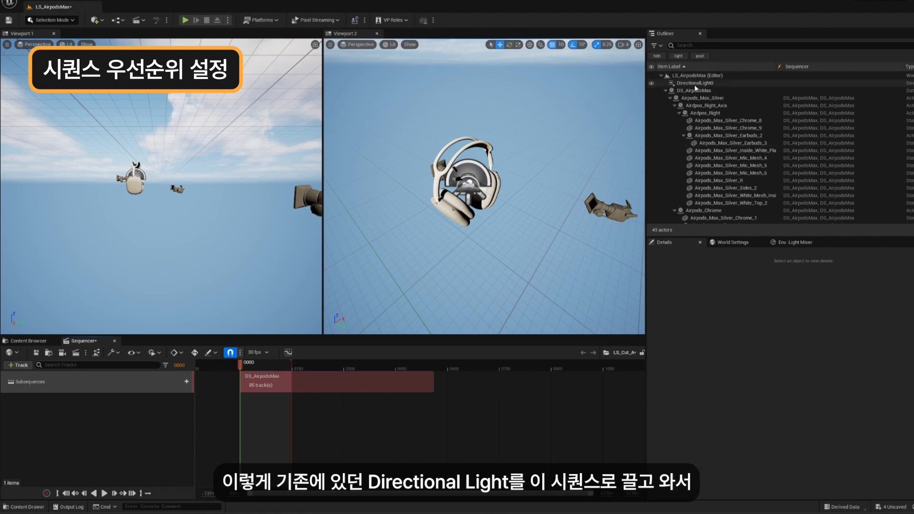
Step: Add the level's DirectionalLight0 actor to the LS_Cut_A sequence as a track
left_click_drag(696, 84, 158, 418)
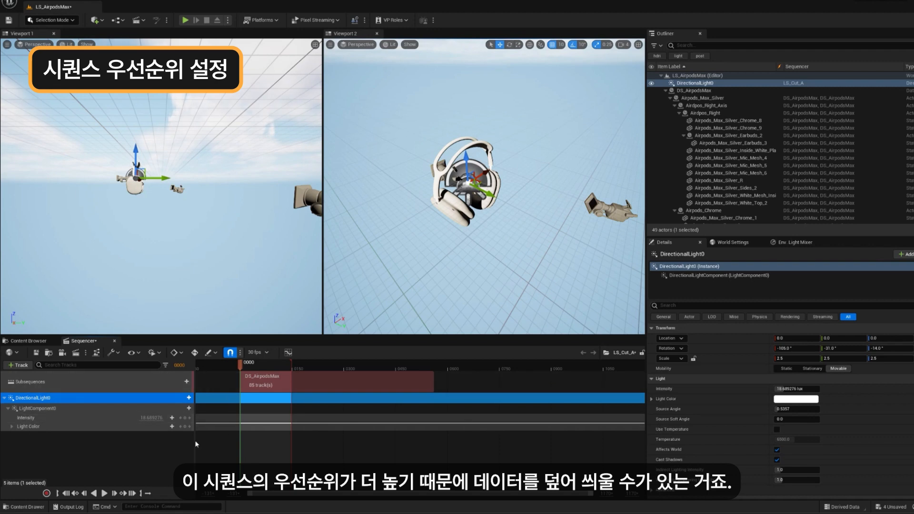
left_click(166, 443)
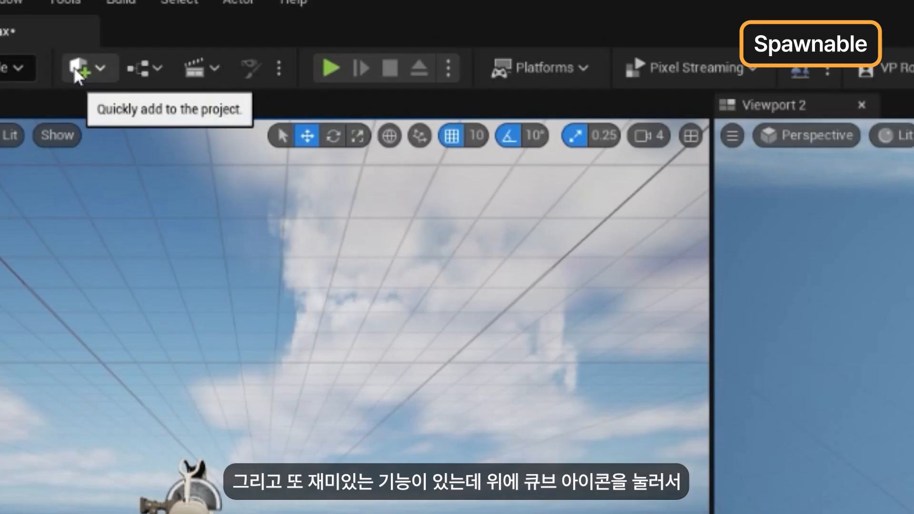
Step: Try adding a Cube shape straight into the LS_Cut_A sequence as a spawnable, and delete it
left_click(77, 69)
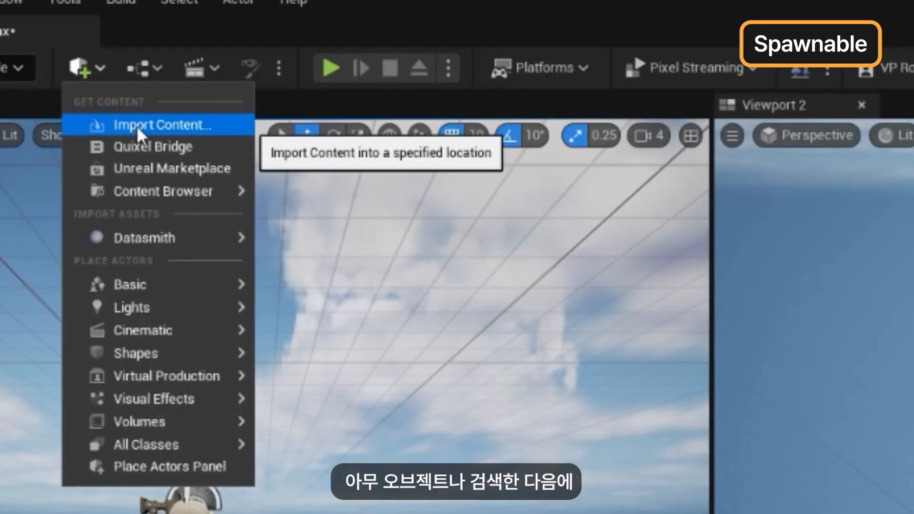
type("cube")
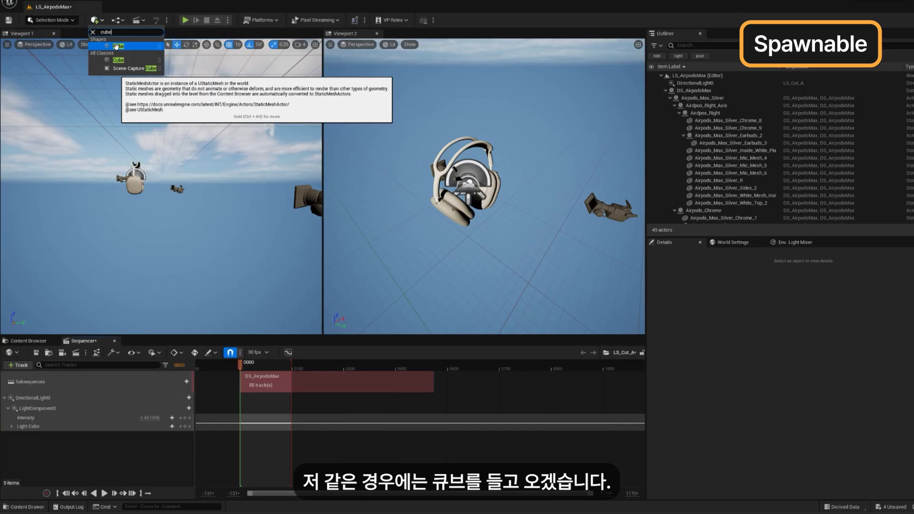
left_click_drag(116, 46, 95, 443)
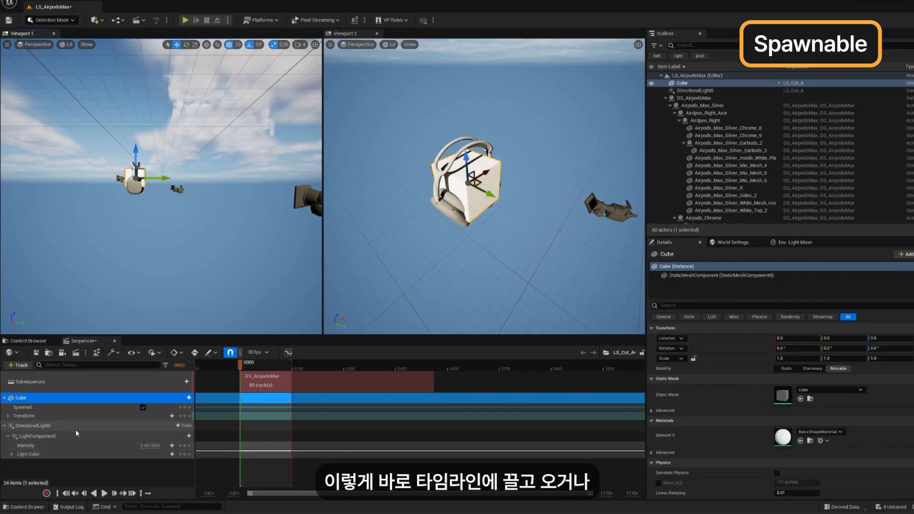
key("Delete")
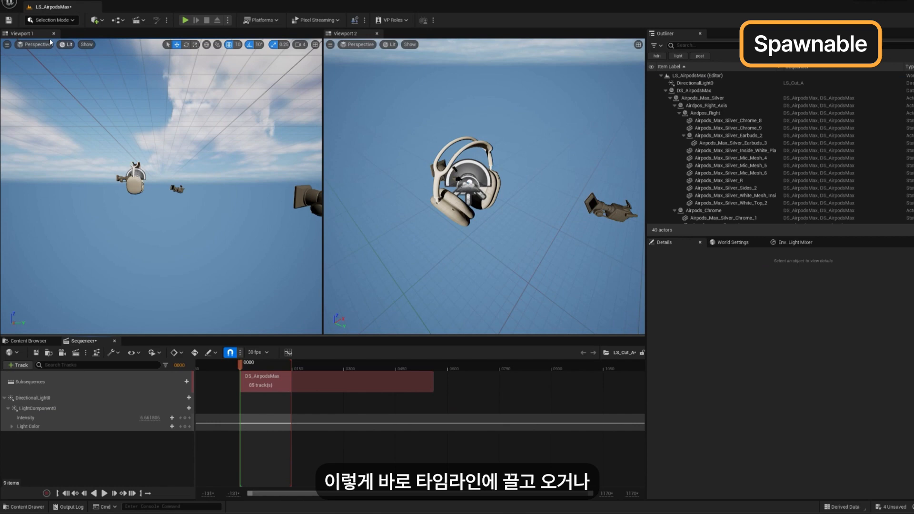
Step: Place a Cube shape in the level, add it to LS_Cut_A, convert it to a spawnable and scrub the timeline
left_click(96, 21)
type("cube")
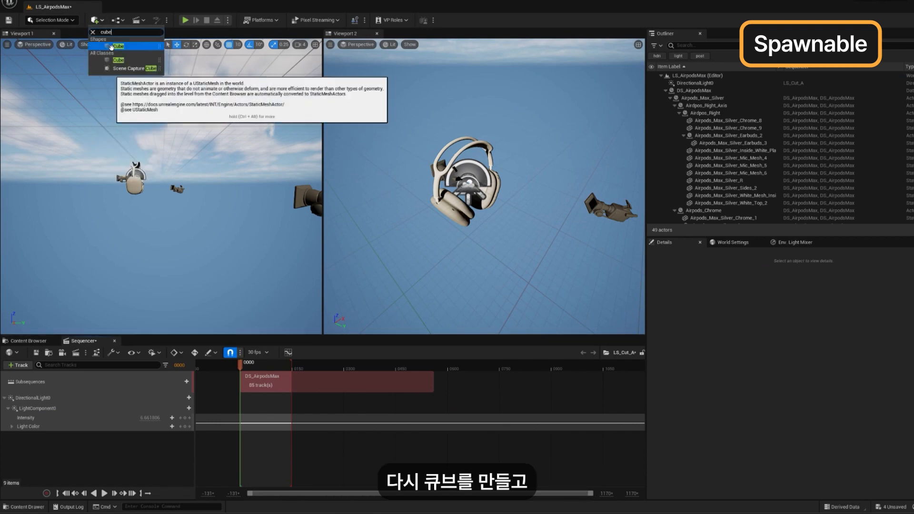
left_click(110, 47)
left_click_drag(681, 83, 97, 441)
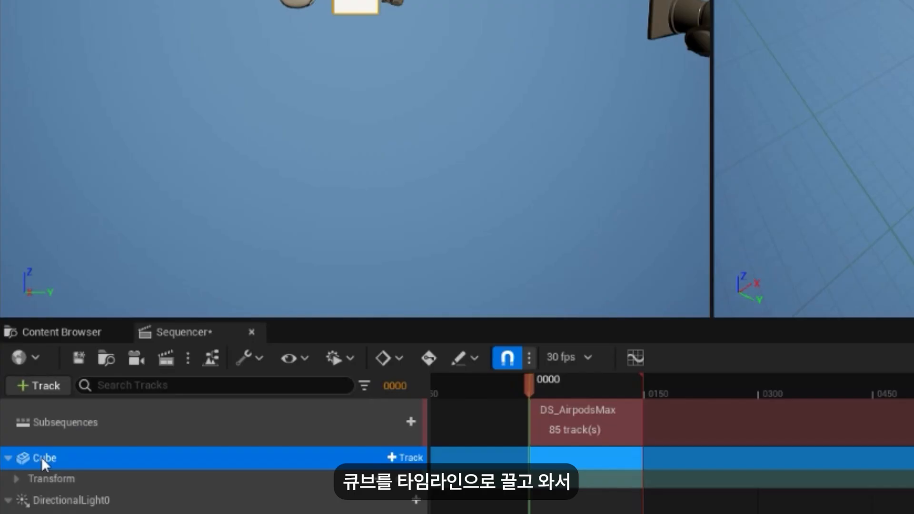
right_click(26, 398)
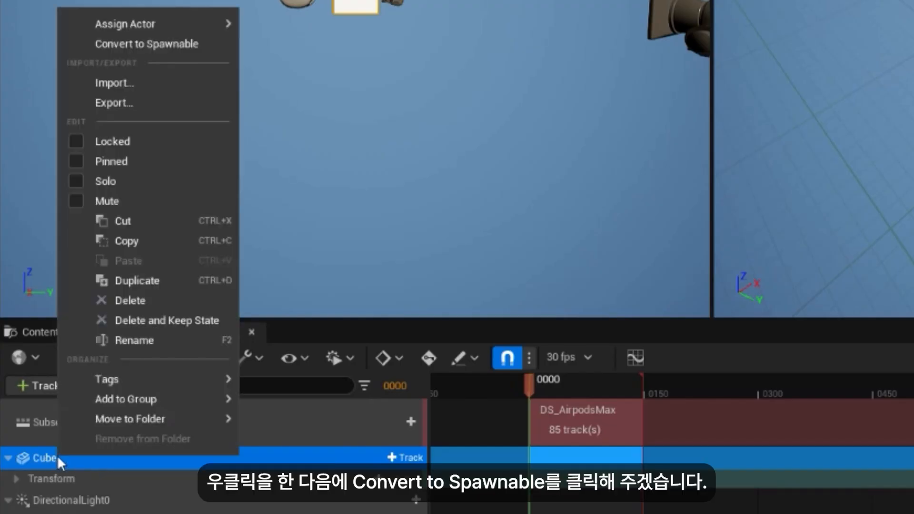
left_click(185, 44)
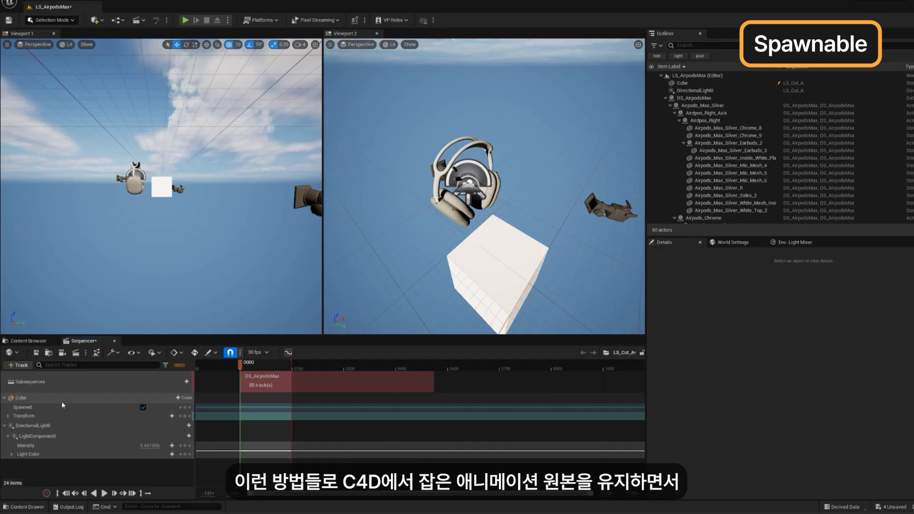
left_click_drag(259, 365, 273, 391)
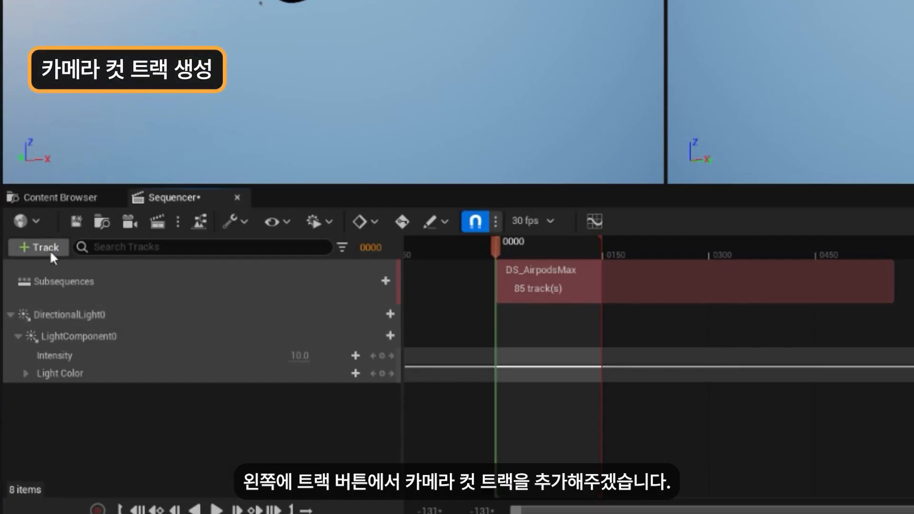
Step: Add a Camera Cut Track to LS_Cut_A, bind Cam_1 to it at frame 0 and view the scene through the camera cuts
left_click(51, 253)
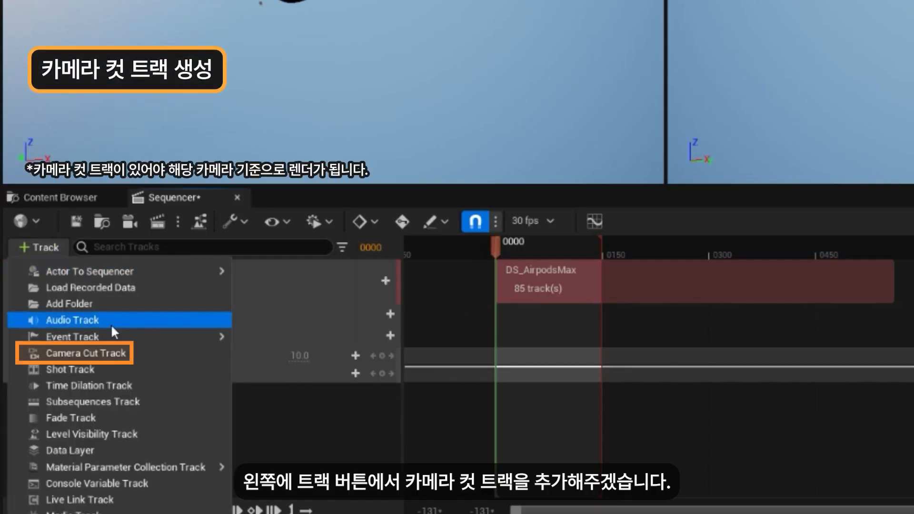
left_click(143, 353)
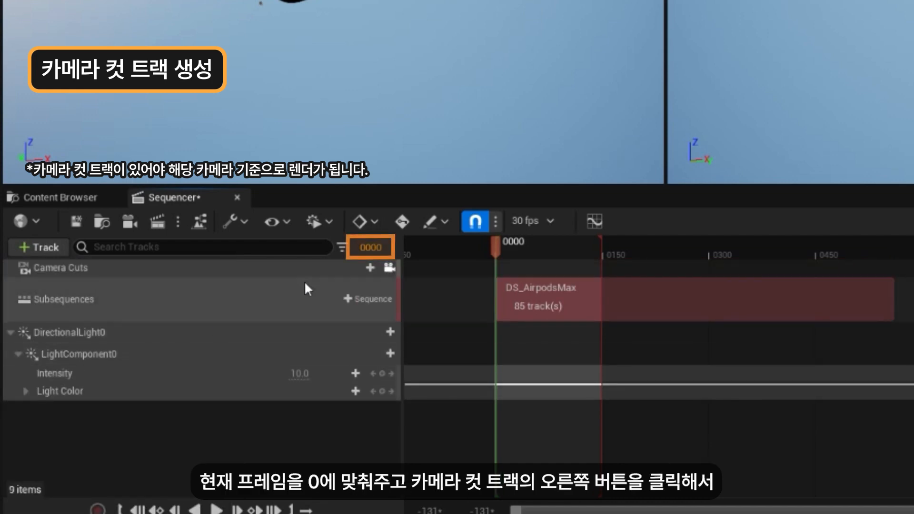
left_click(372, 267)
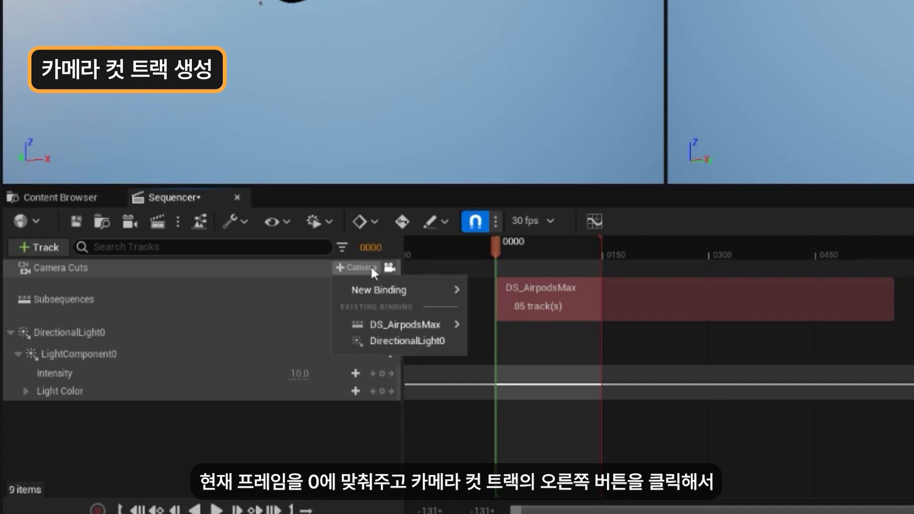
mouse_move(378, 288)
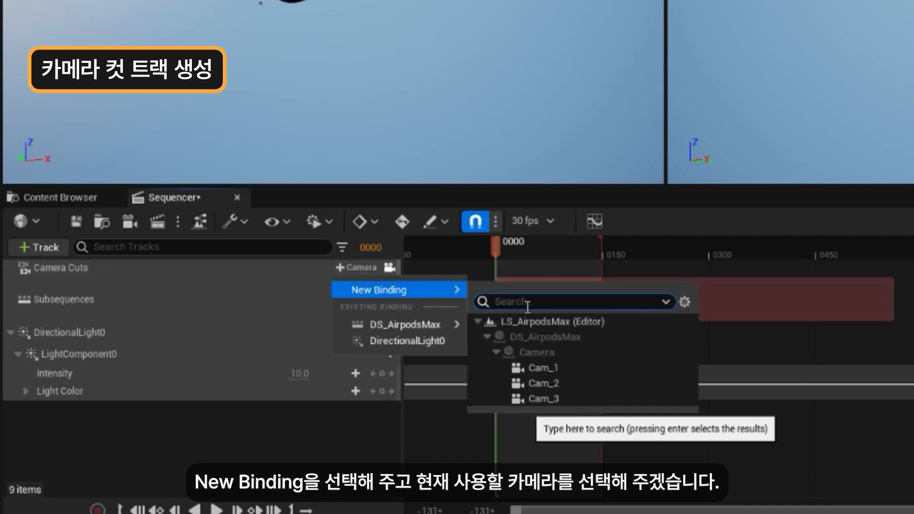
left_click(553, 370)
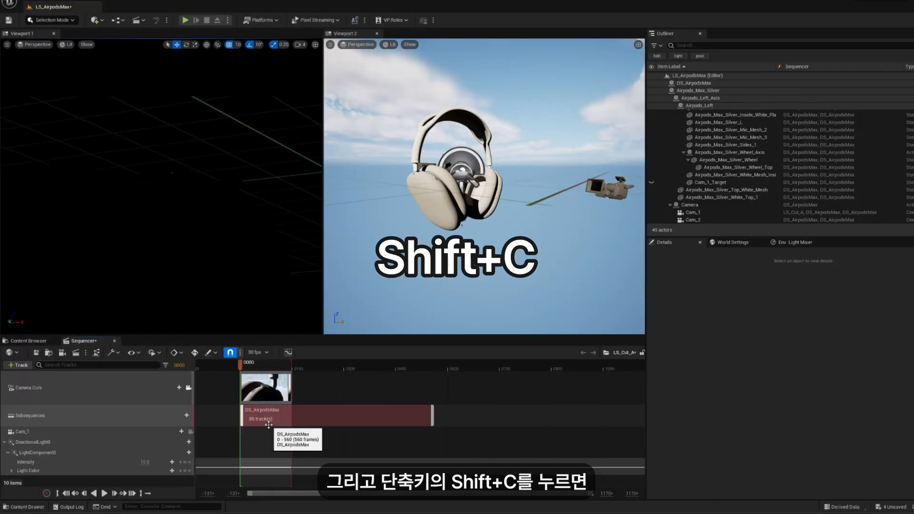
key("shift+c")
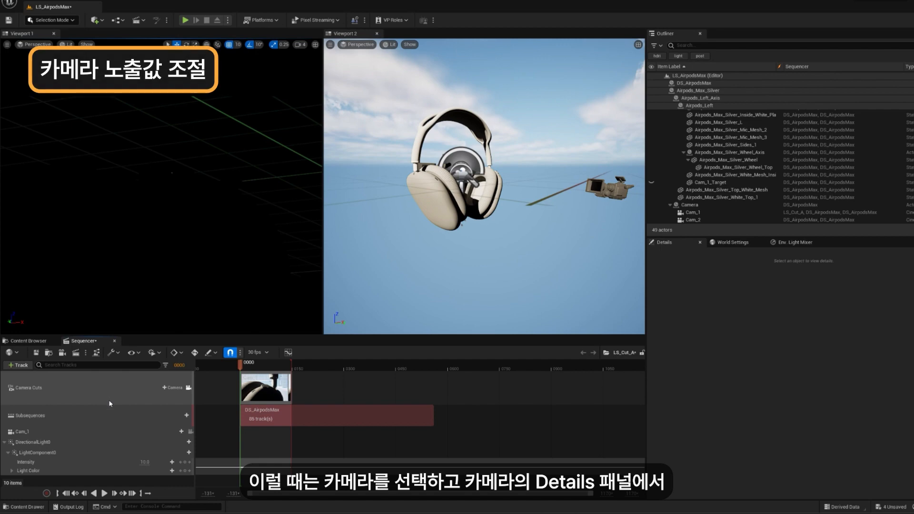
Step: Enable Exposure Compensation for Cam_1 and raise it to about 10.6
left_click(78, 432)
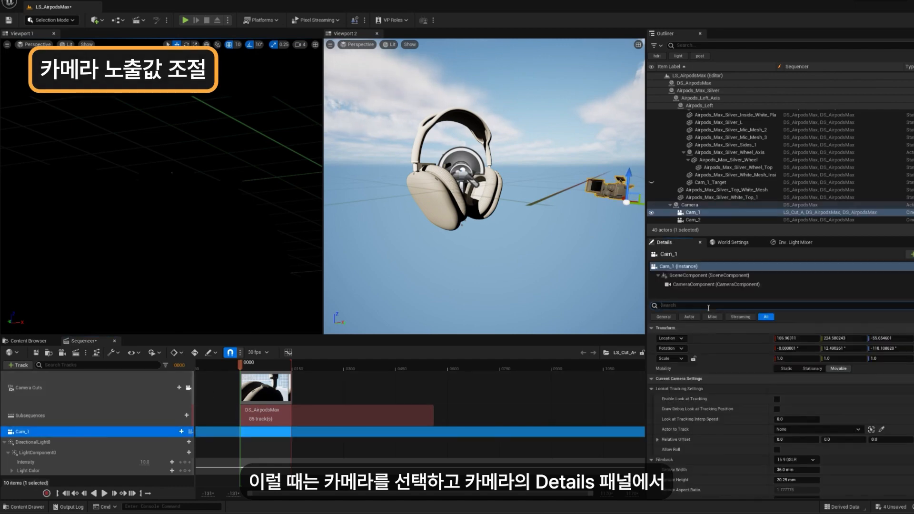
type("exposure")
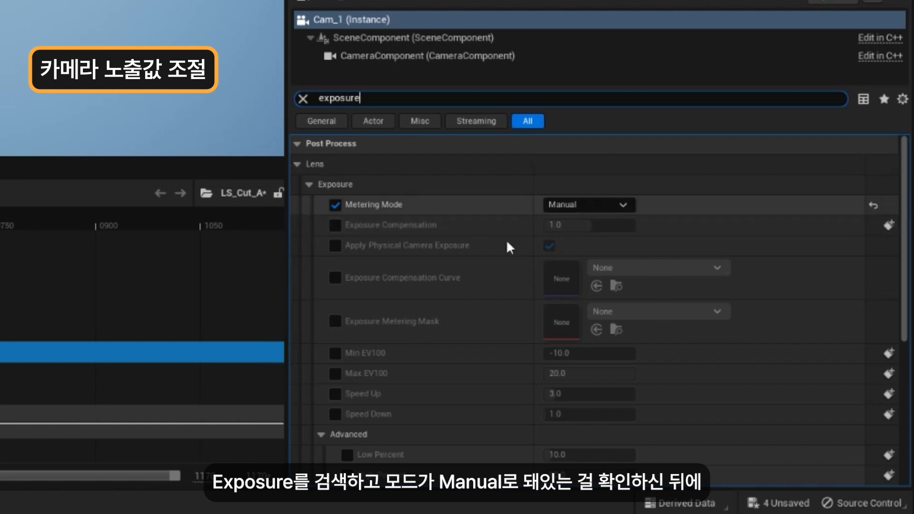
left_click(335, 225)
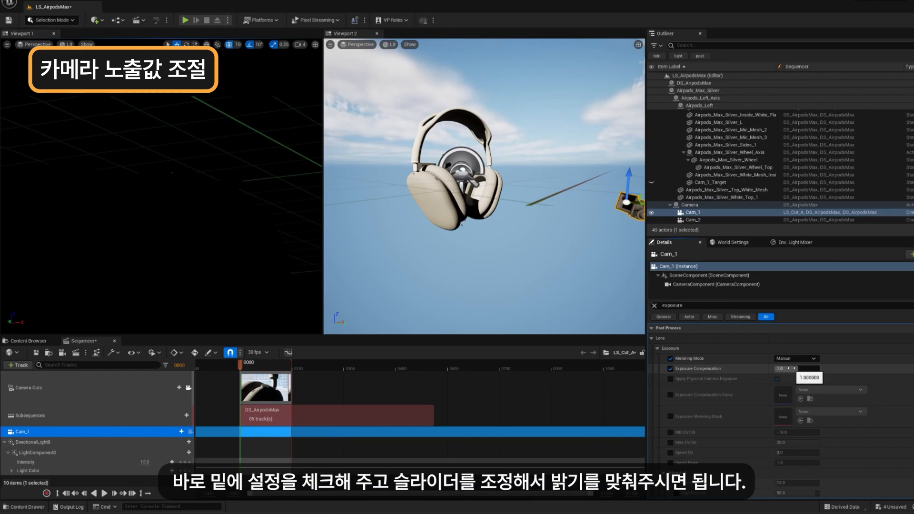
left_click_drag(571, 224, 622, 223)
left_click(583, 223)
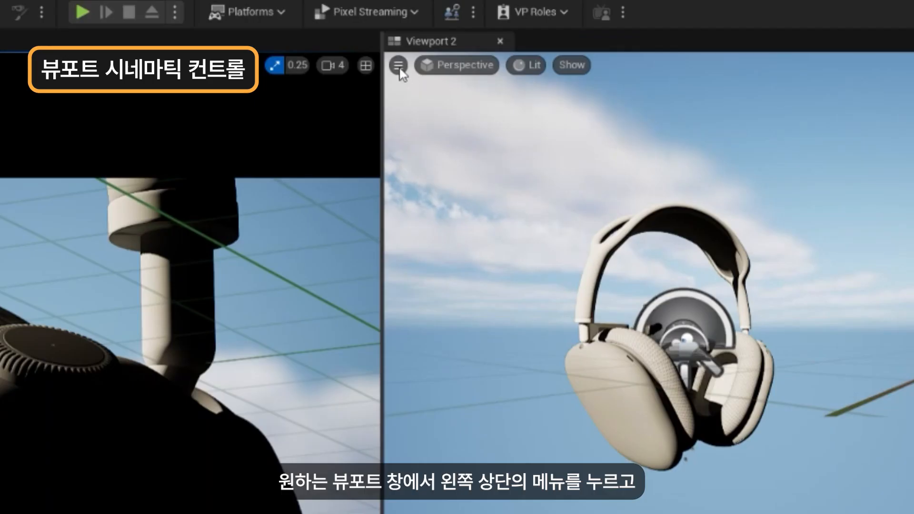
Step: Turn on Allow Cinematic Control for Viewport 2, and turn it off again
left_click(399, 67)
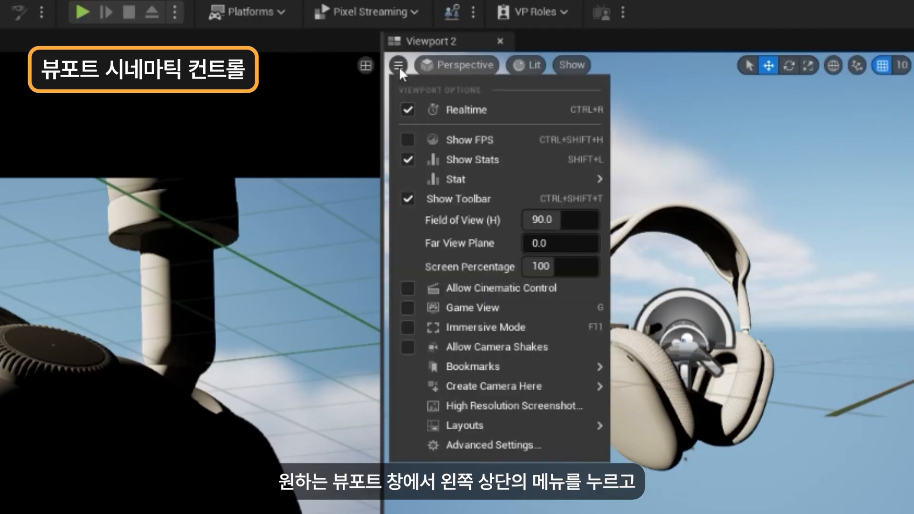
left_click(409, 288)
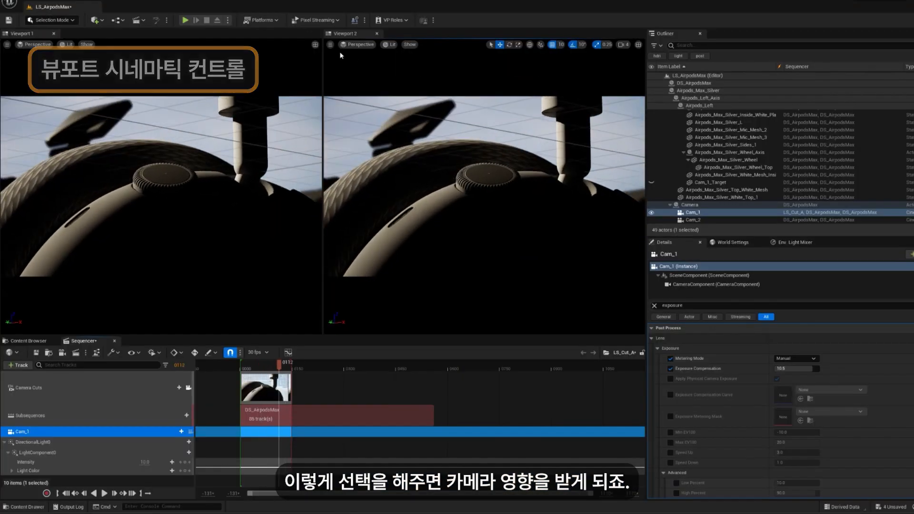
left_click(329, 45)
left_click(336, 148)
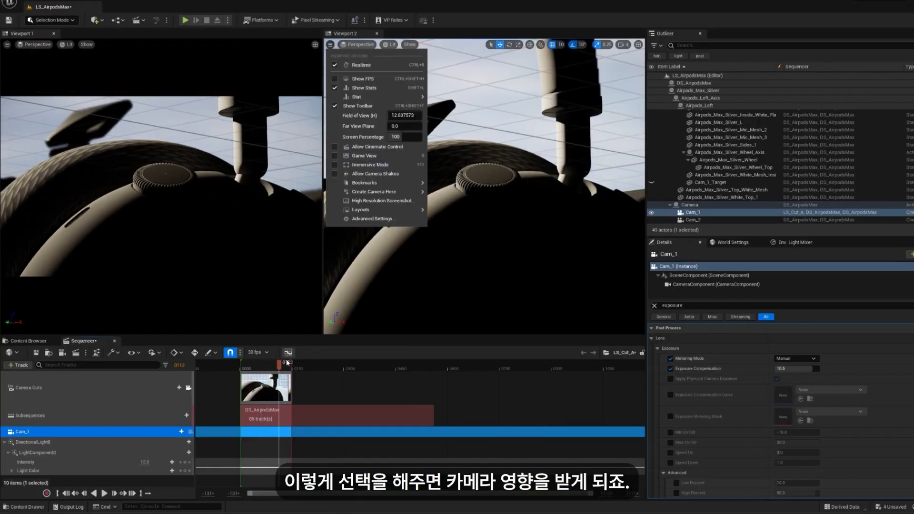
Step: Move the playhead to frame 75 and widen Viewport 2's field of view for free navigation around the headphones
left_click_drag(286, 363, 276, 368)
right_click_drag(457, 229, 457, 196)
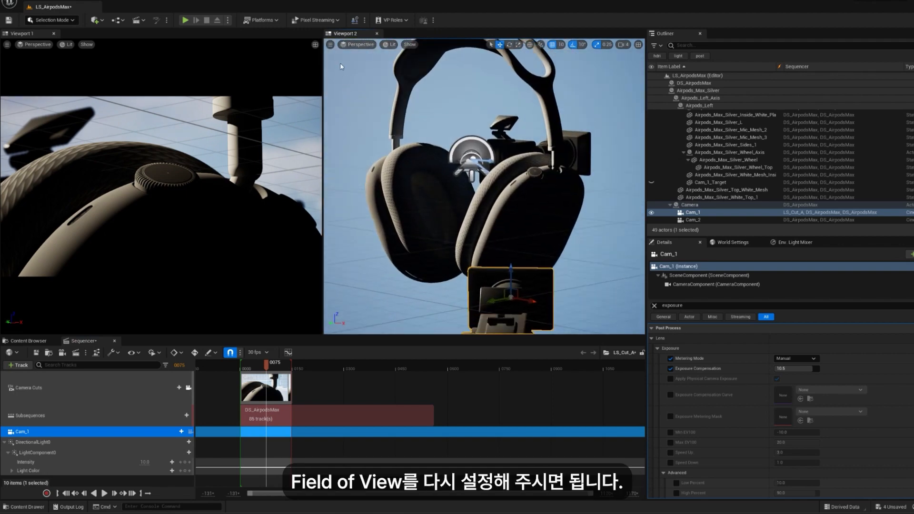
left_click(330, 45)
mouse_move(397, 117)
left_mouse_down()
mouse_move(406, 117)
mouse_move(395, 118)
left_mouse_up()
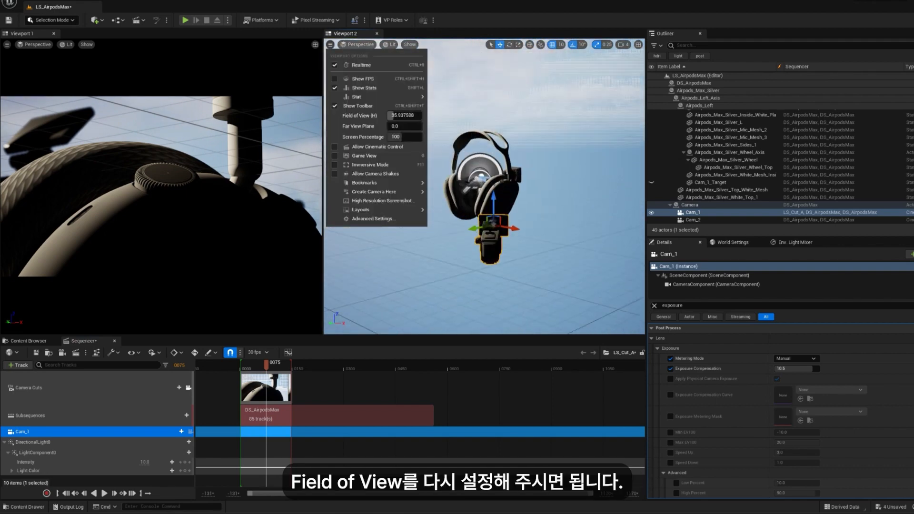
mouse_move(493, 163)
right_mouse_down()
mouse_move(510, 164)
mouse_move(476, 157)
right_mouse_up()
mouse_move(512, 185)
right_mouse_down()
mouse_move(556, 188)
mouse_move(512, 186)
right_mouse_up()
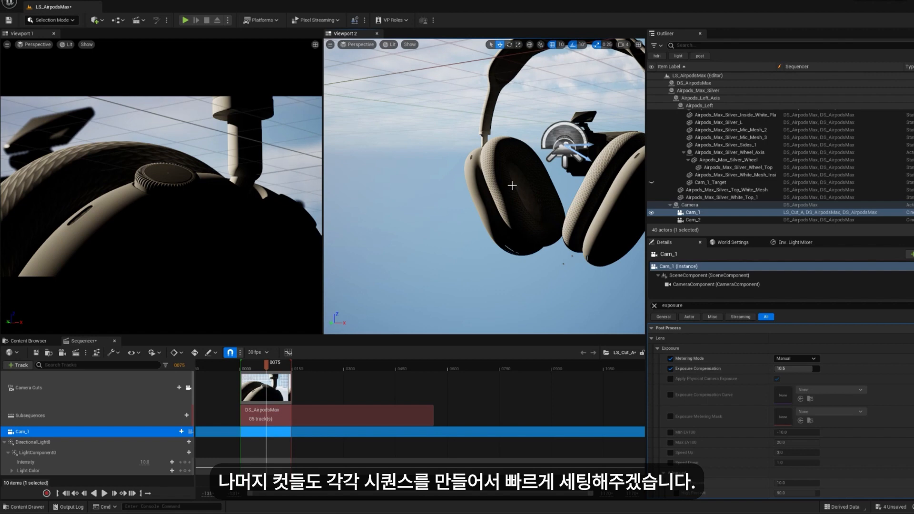
Step: Duplicate LS_Cut_A as LS_Cut_B for the second cut and remove the DirectionalLight0 track from it
left_click_drag(266, 365, 478, 390)
left_click(29, 341)
right_click(211, 429)
left_click(257, 272)
left_click(57, 442)
key("Delete")
Step: Set the playback range of LS_Cut_B to frames 120 to 230
left_click_drag(240, 364, 281, 367)
key("bracketright")
key("bracketleft")
key("bracketleft")
Step: Adjust the exposure settings of Cam_2 and set its focus distance on the headphones
left_click(22, 432)
type("exposure")
left_click(22, 432)
left_click(654, 306)
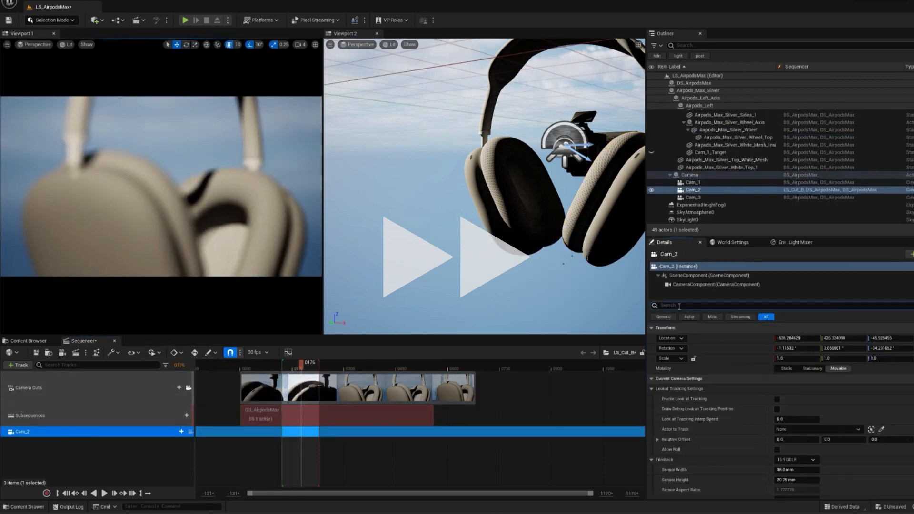
type("distance")
left_click(815, 348)
left_click(157, 184)
Step: Create the level sequence LS_Cut_C for the third cut, open it and add a camera cut bound to Cam_3
left_click(29, 341)
type("LS_Cut_C")
double_click(289, 395)
left_click(179, 388)
left_click(275, 449)
Step: Set the playback range of LS_Cut_C to end at frame 560
left_click(154, 352)
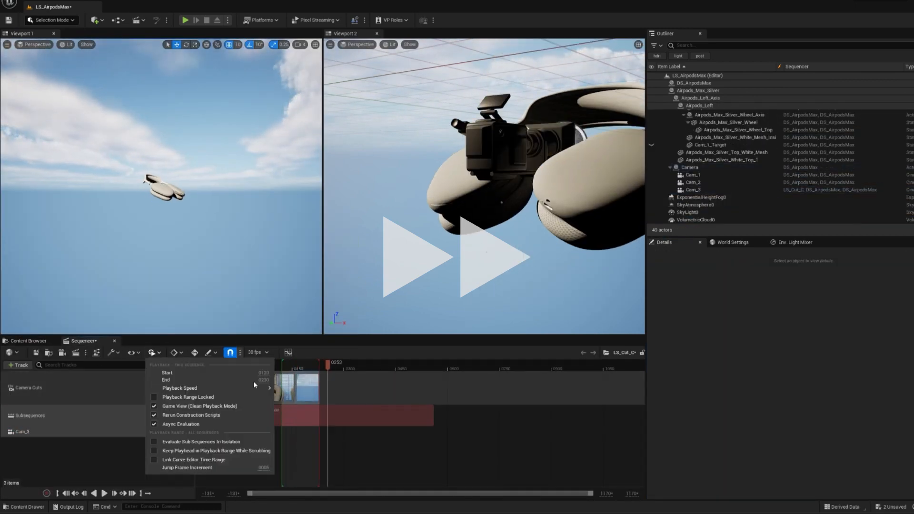
left_click(154, 353)
left_click_drag(327, 364, 373, 364)
left_click(262, 381)
type("560")
key("Return")
Step: Update the camera cut in LS_Cut_C and find the exposure settings of Cam_3
left_click(179, 388)
left_click(23, 431)
type("expo")
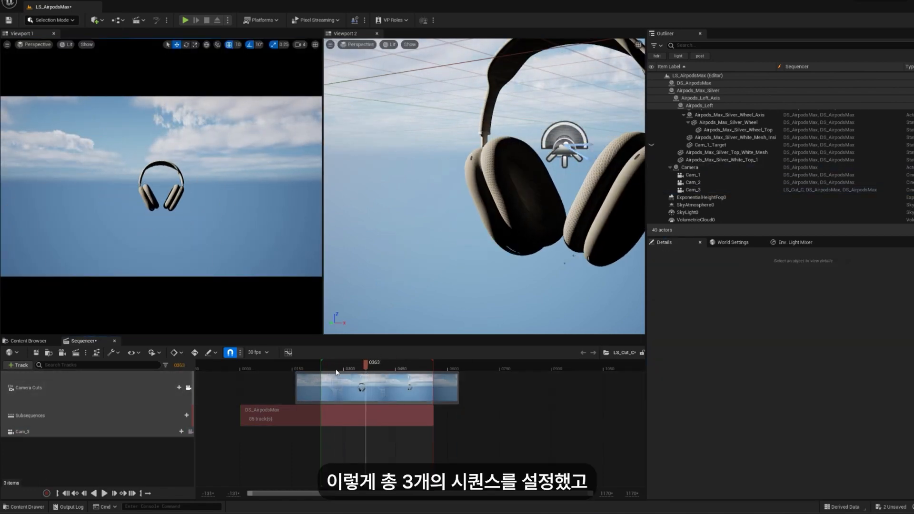
Step: Create a level sequence named LS_Master in the Animations folder and open it
left_click(34, 340)
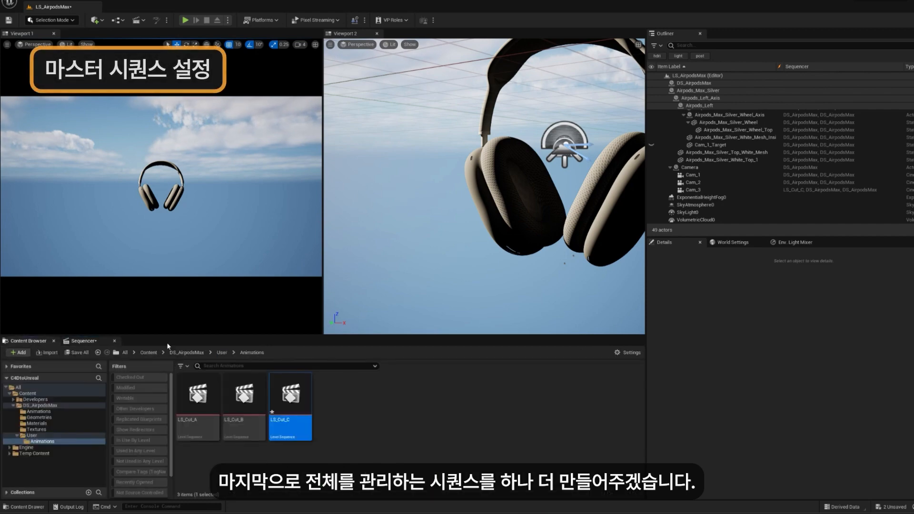
right_click(366, 402)
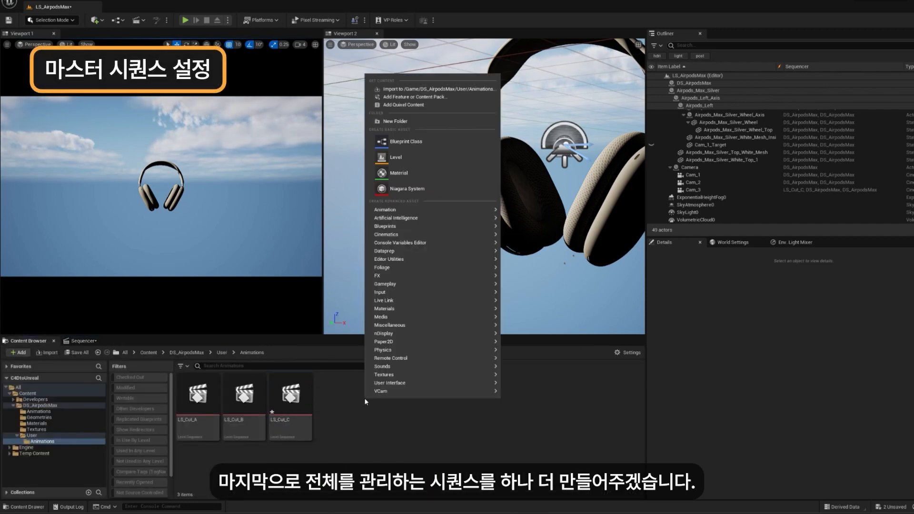
type("seq")
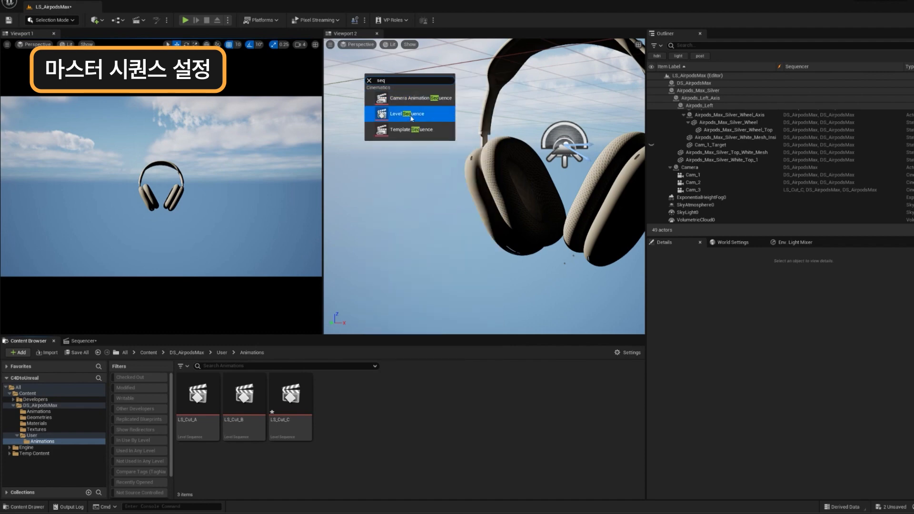
left_click(408, 115)
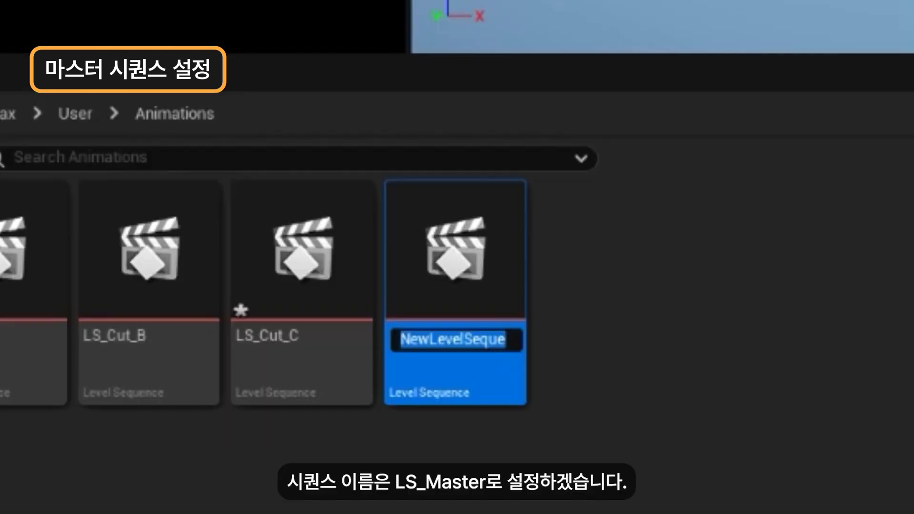
type("LS_Master")
key("Return")
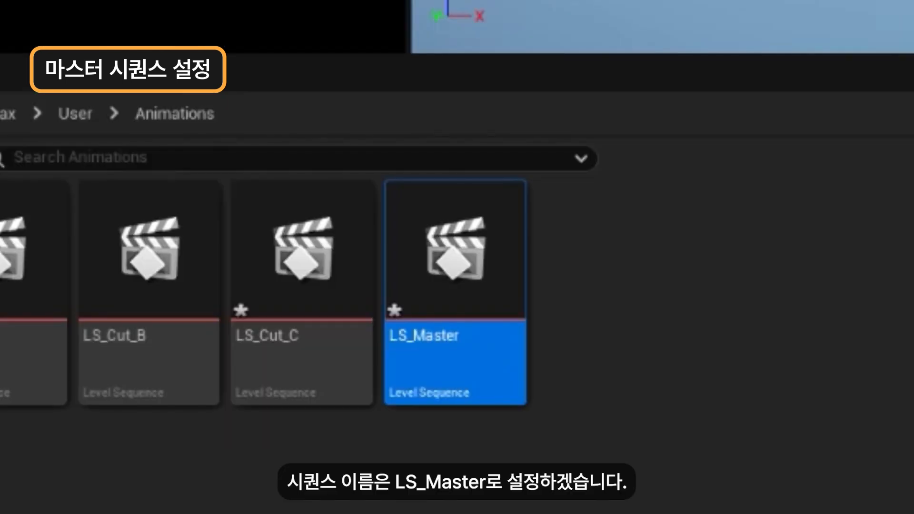
double_click(465, 259)
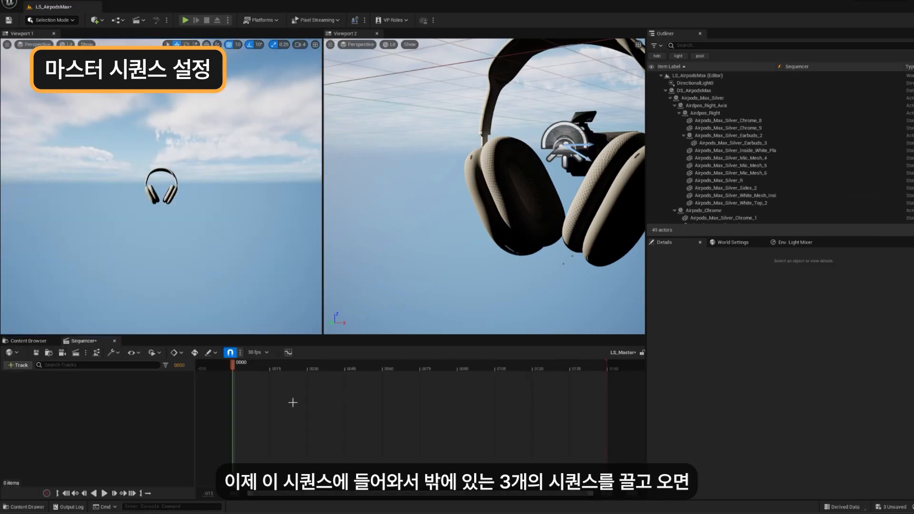
Step: Add LS_Cut_A, LS_Cut_B and LS_Cut_C to LS_Master as shots
left_click(26, 341)
left_click(197, 398)
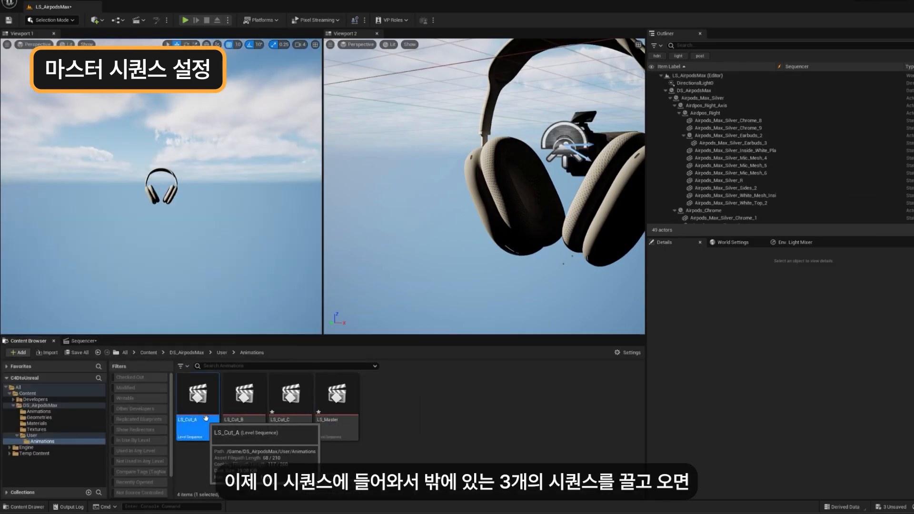
left_click(296, 401, "shift")
left_click_drag(296, 401, 97, 402)
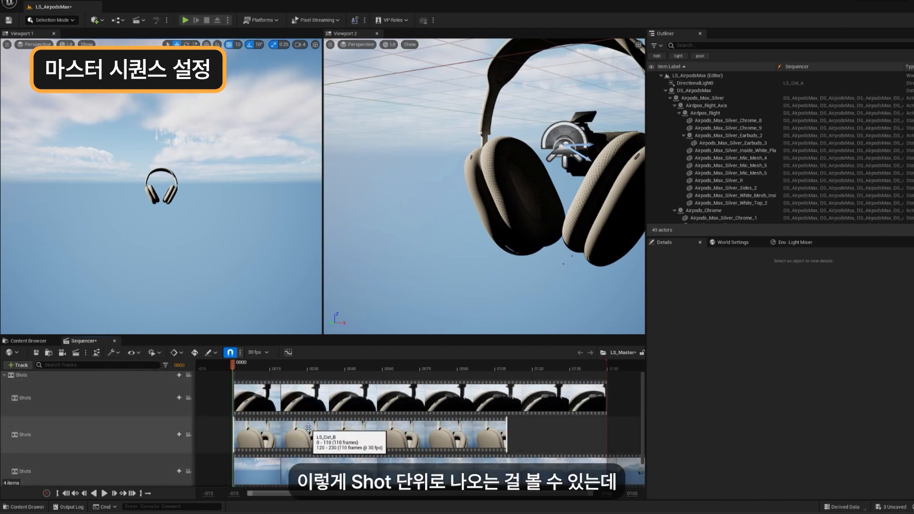
Step: Extend the playback end of LS_Master to about frame 660 and line up the three shots end to end on one row
scroll(308, 427, "down", 5, "ctrl")
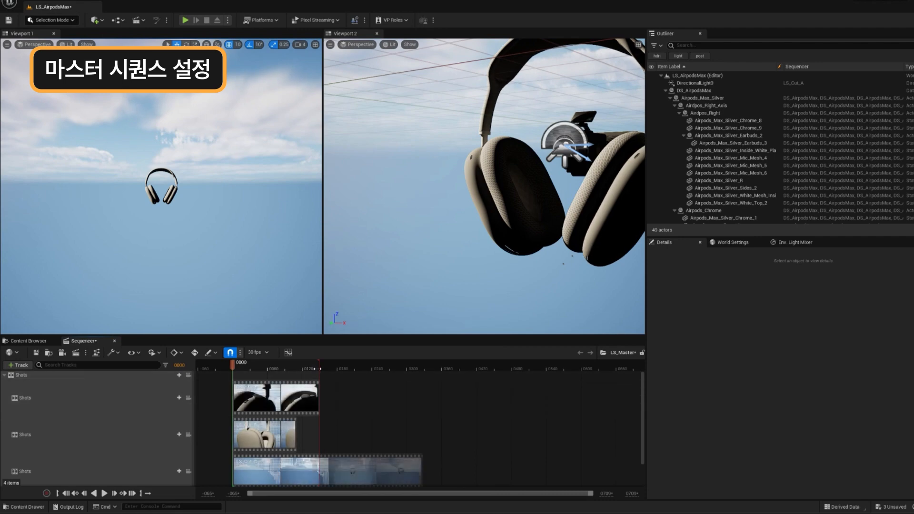
left_click_drag(317, 368, 616, 369)
left_click_drag(286, 437, 360, 393)
left_click_drag(309, 424, 418, 395)
Step: View the scene through the cameras of the Shots track and scrub LS_Master from frame 93 to frame 343
left_click(288, 367)
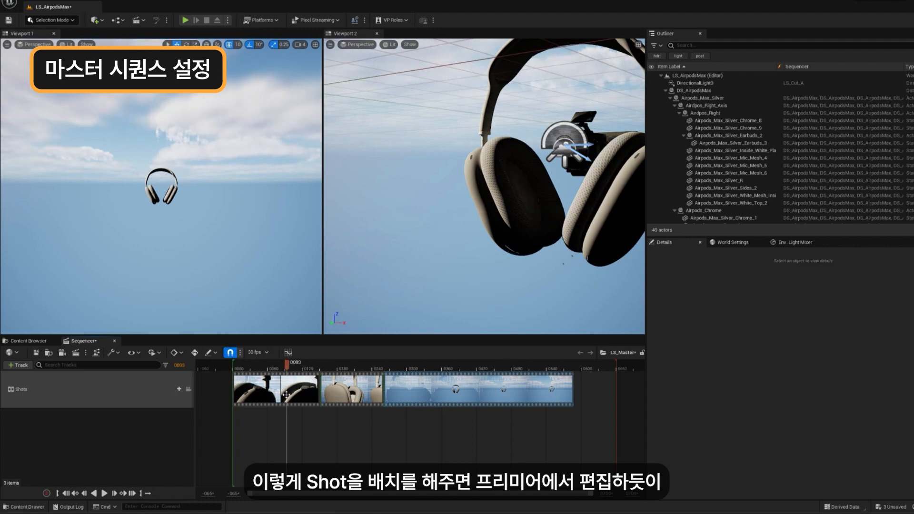
left_click(189, 390)
left_click_drag(288, 368, 379, 437)
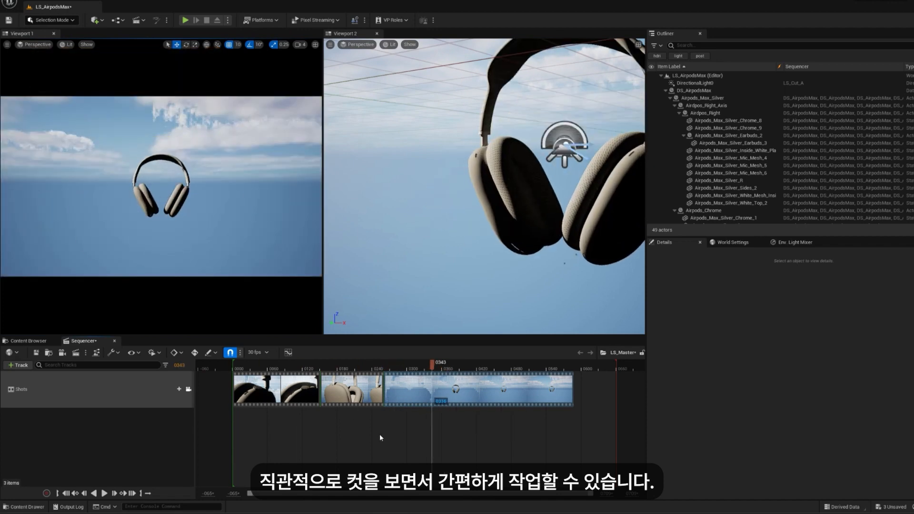